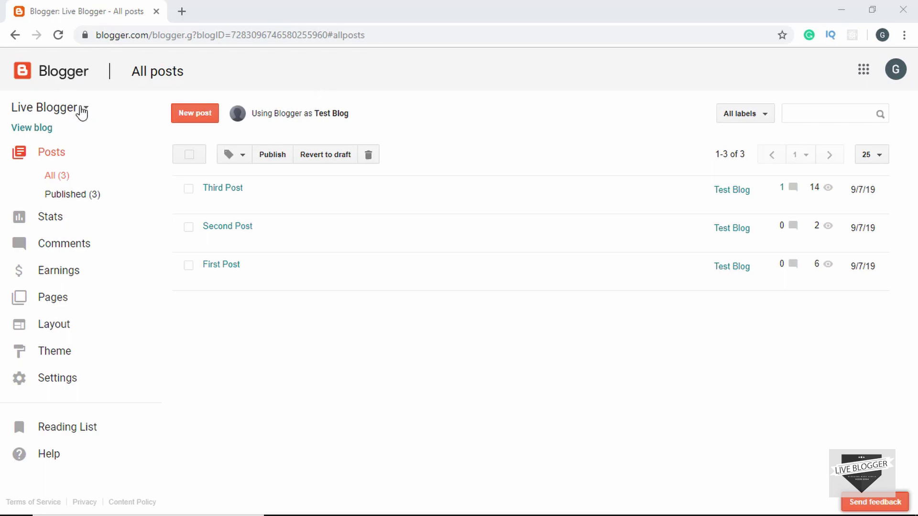
Step: Expand the Live Blogger blog-name dropdown to show the Your blogs list
{"action": "left_click", "coordinate": [79, 111]}
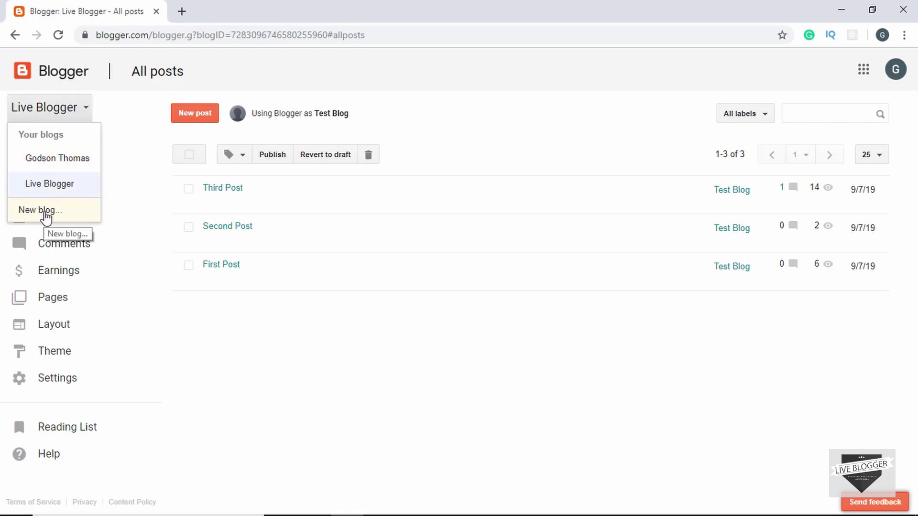
Step: Open the Create a new blog form, try its Title field, then cancel without creating a blog
{"action": "left_click", "coordinate": [46, 213]}
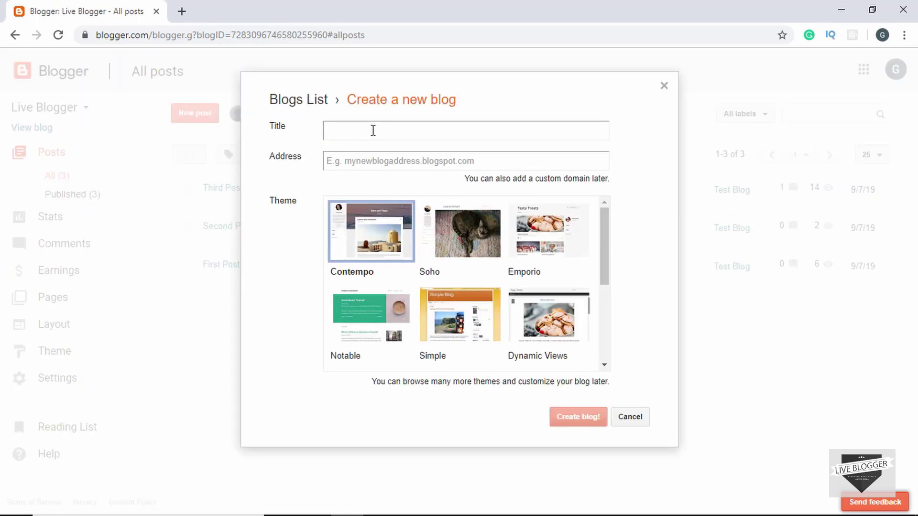
{"action": "left_click", "coordinate": [373, 130]}
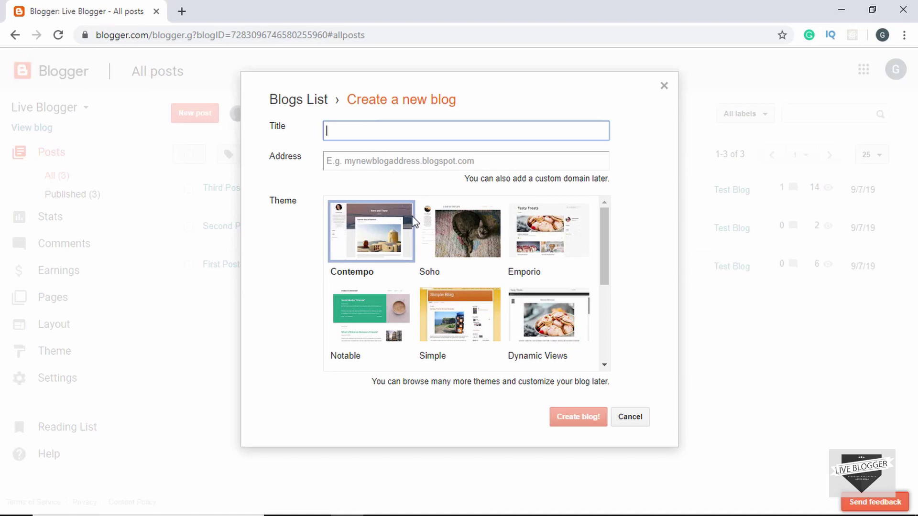
{"action": "left_click", "coordinate": [627, 419]}
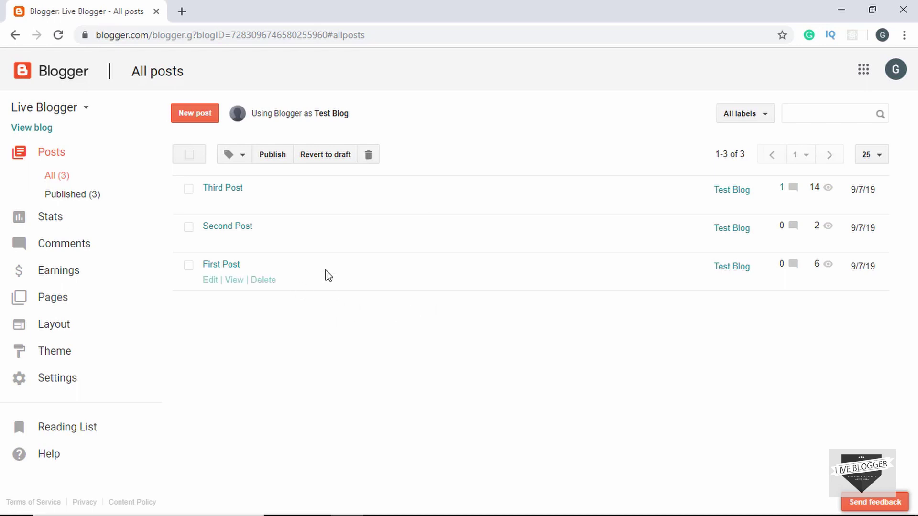
Step: Reopen and dismiss the blogs list, then open the posts' label dropdown offering New label..
{"action": "left_click", "coordinate": [70, 109]}
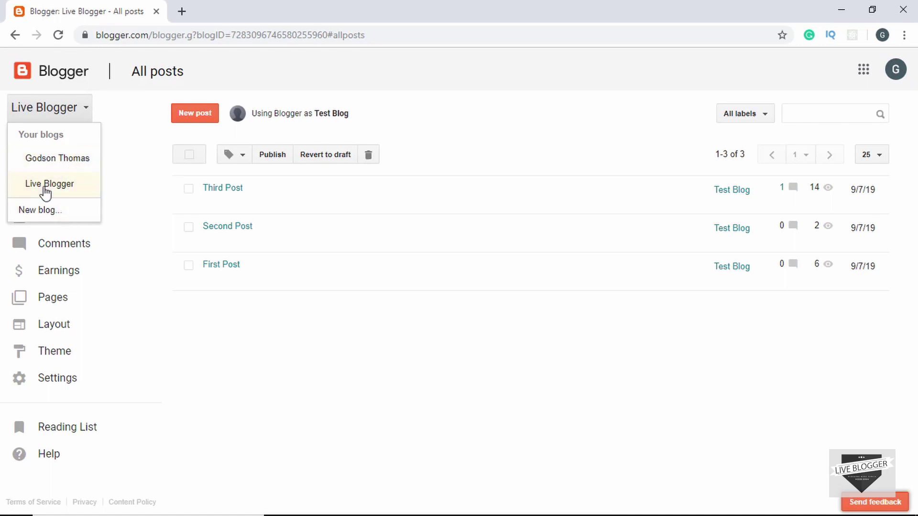
{"action": "left_click", "coordinate": [122, 127]}
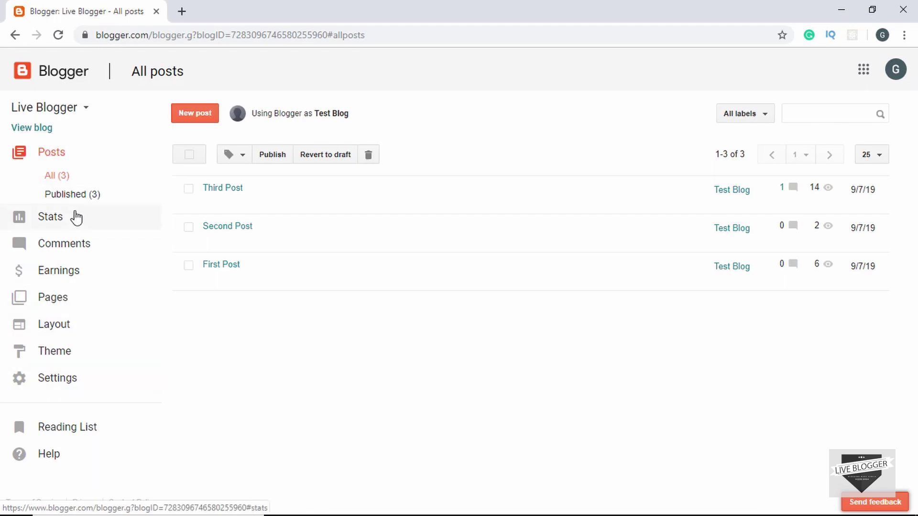
{"action": "mouse_move", "coordinate": [485, 286]}
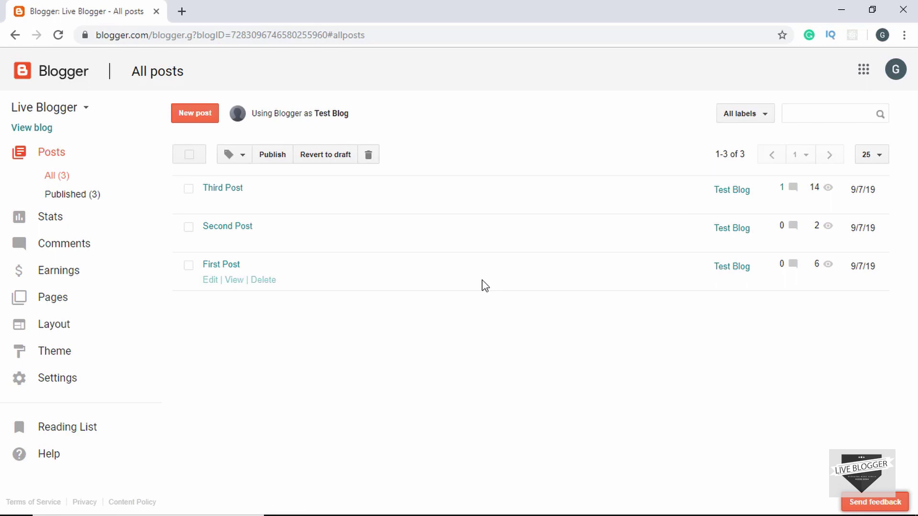
{"action": "left_click", "coordinate": [235, 156]}
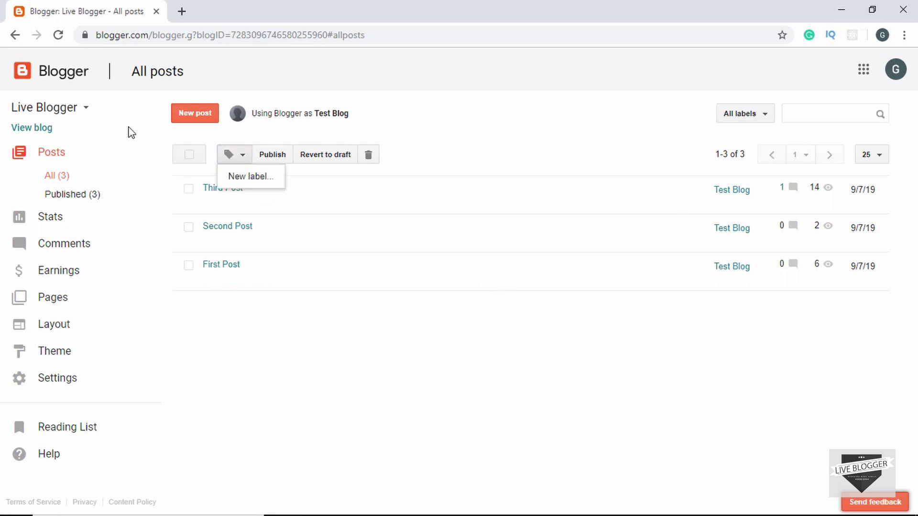
Step: View the live blog in a new tab, scroll through Third Post and Second Post, then close it
{"action": "left_click", "coordinate": [35, 129]}
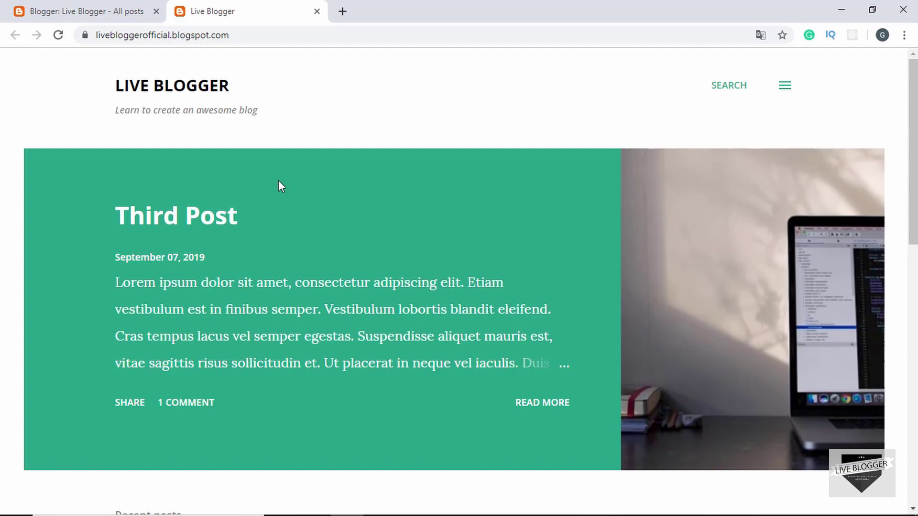
{"action": "scroll", "coordinate": [271, 201], "scroll_direction": "down", "scroll_amount": 6}
{"action": "scroll", "coordinate": [270, 205], "scroll_direction": "down", "scroll_amount": 7}
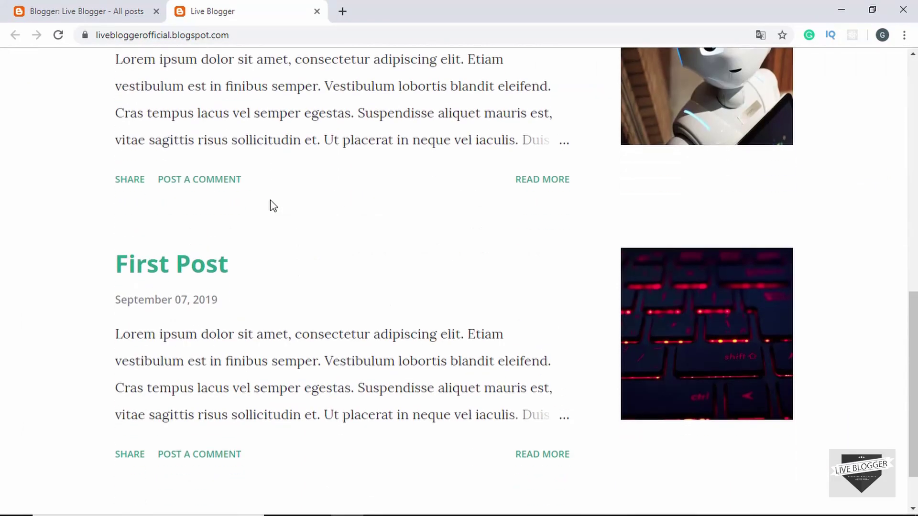
{"action": "scroll", "coordinate": [271, 205], "scroll_direction": "up", "scroll_amount": 14}
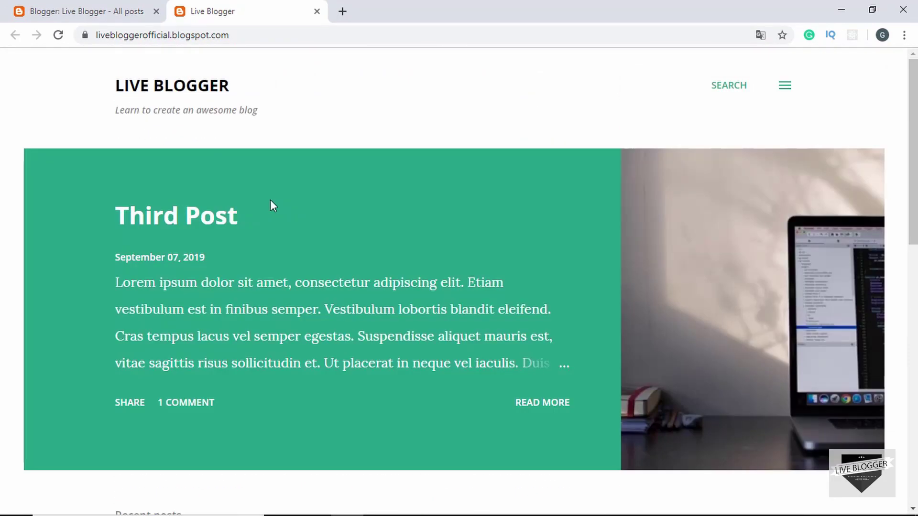
{"action": "left_click", "coordinate": [106, 15]}
{"action": "left_click", "coordinate": [32, 127]}
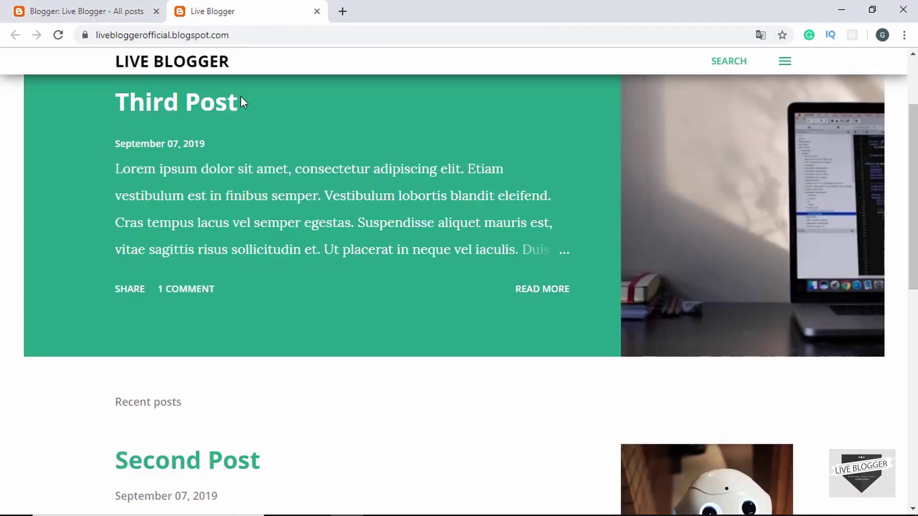
{"action": "scroll", "coordinate": [256, 181], "scroll_direction": "up", "scroll_amount": 2}
{"action": "scroll", "coordinate": [256, 182], "scroll_direction": "down", "scroll_amount": 5}
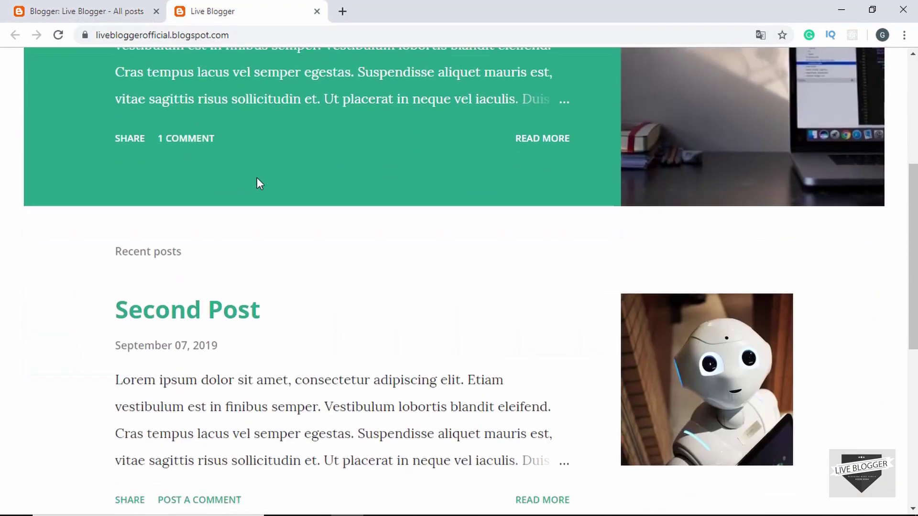
{"action": "scroll", "coordinate": [256, 177], "scroll_direction": "up", "scroll_amount": 5}
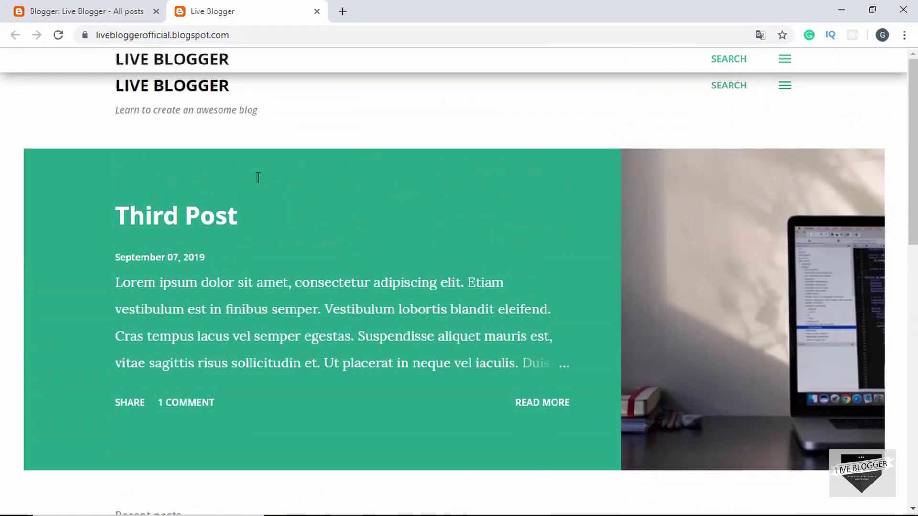
{"action": "left_click", "coordinate": [316, 12]}
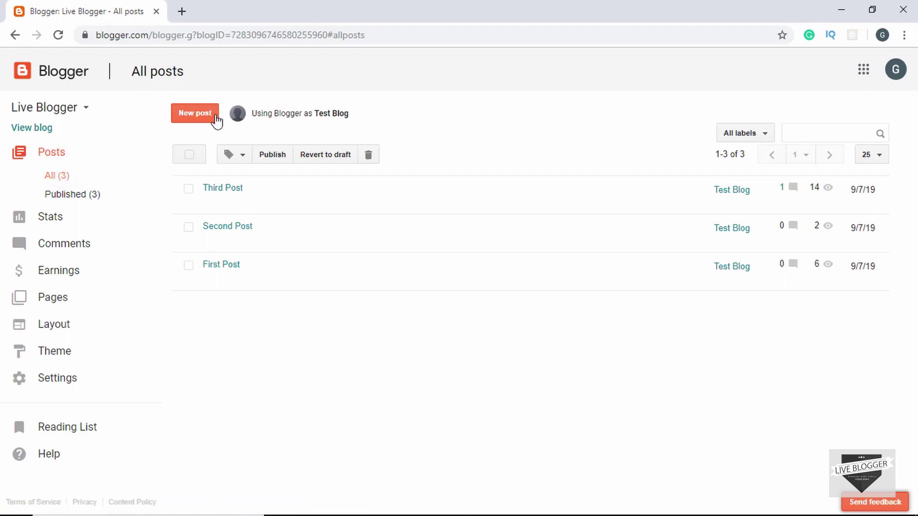
Step: Start a new post titled Test Post and close the editor, leaving it as a draft
{"action": "left_click", "coordinate": [203, 119]}
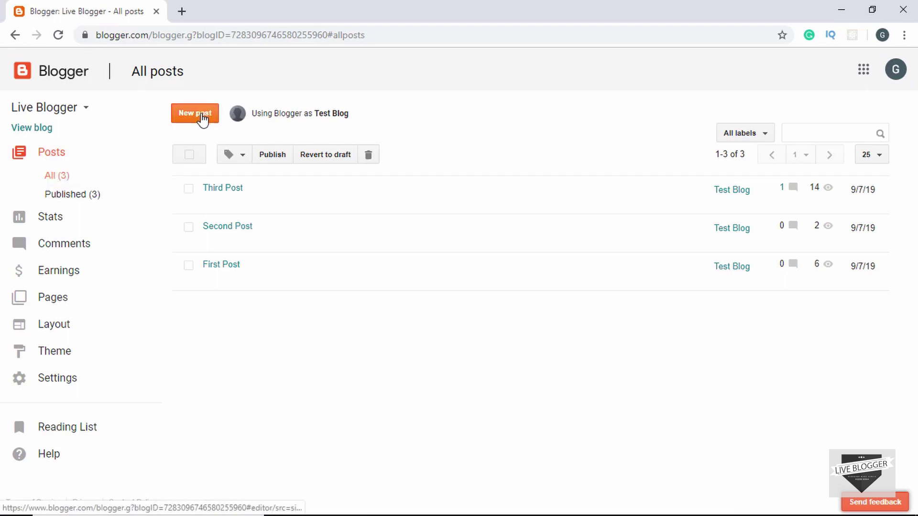
{"action": "left_click", "coordinate": [196, 119]}
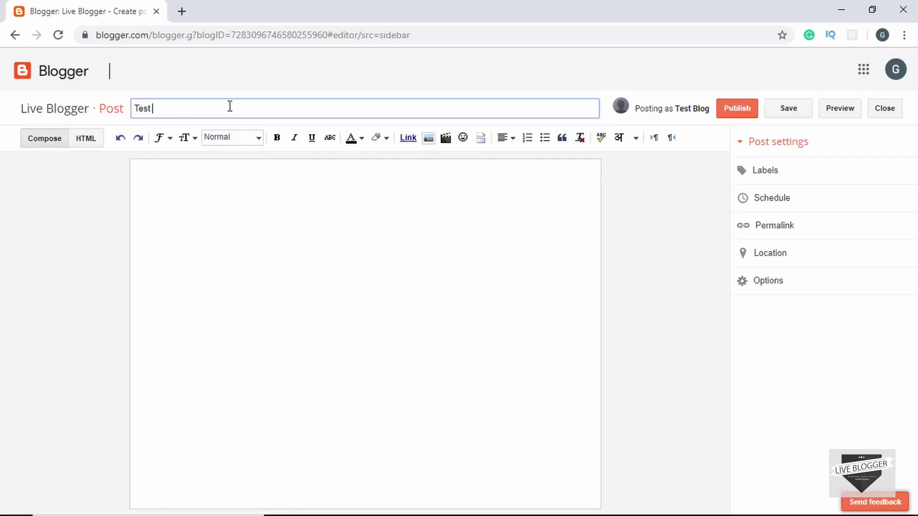
{"action": "left_click", "coordinate": [289, 249]}
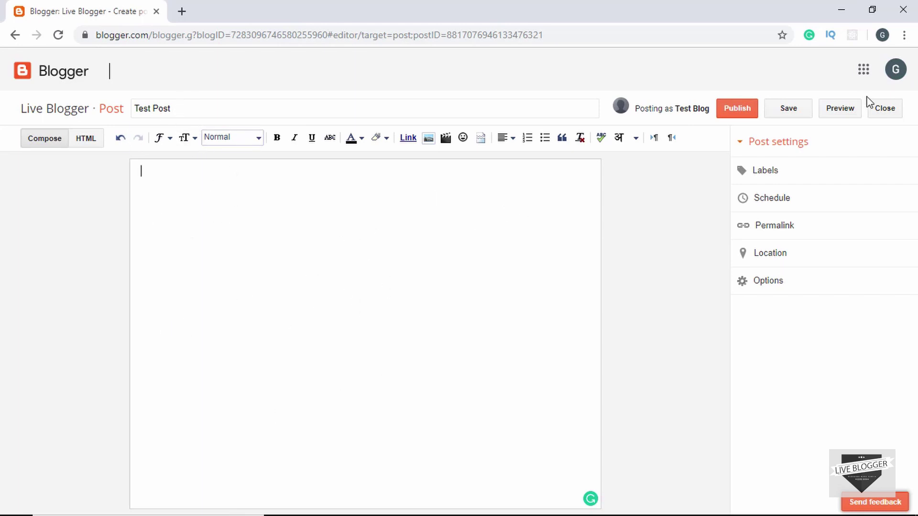
{"action": "left_click", "coordinate": [888, 113]}
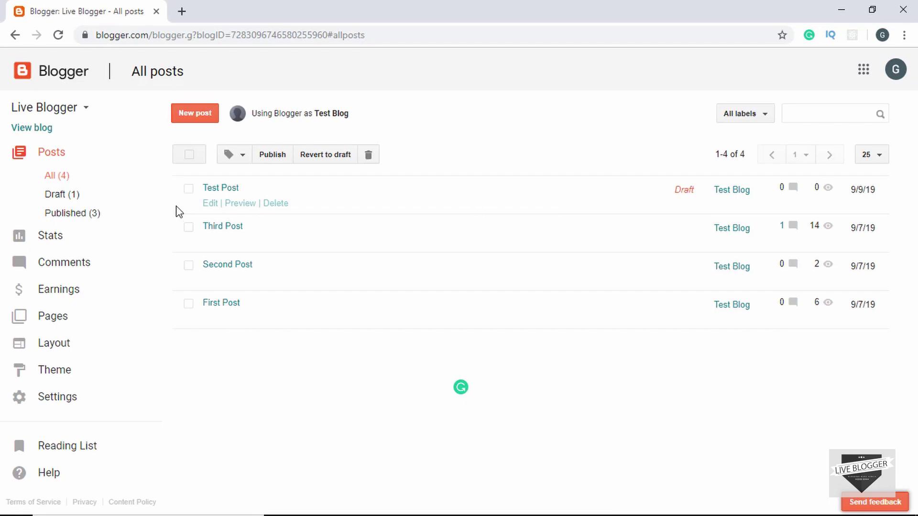
Step: Delete the Test Post draft and confirm, leaving posts 1-3 of 3 published
{"action": "left_click", "coordinate": [276, 204]}
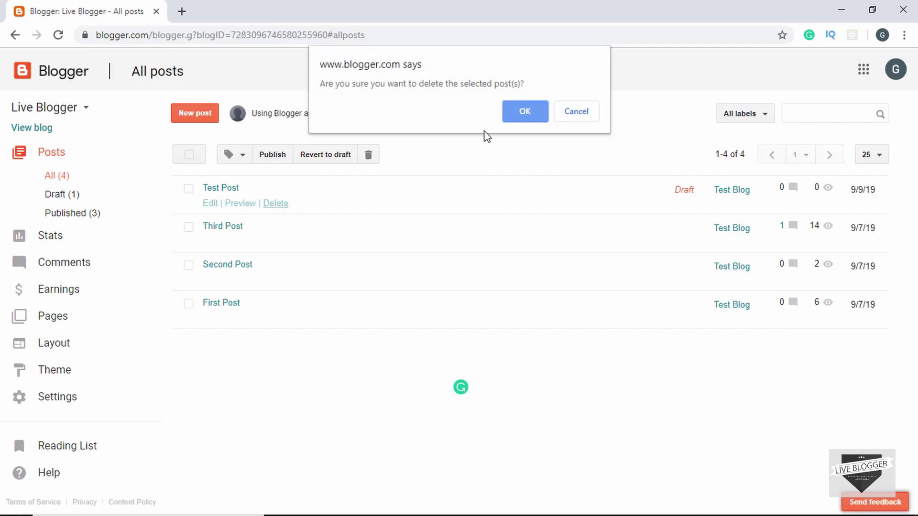
{"action": "left_click", "coordinate": [525, 112]}
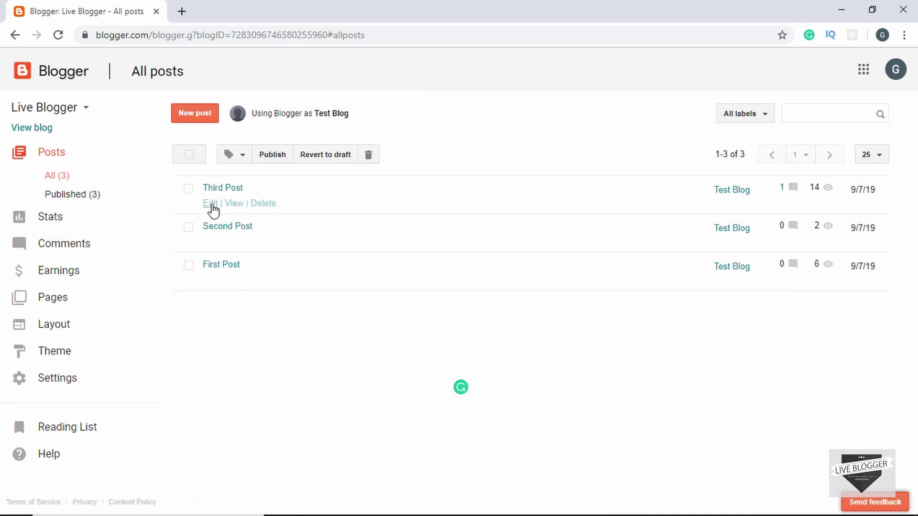
Step: Open the Stats Overview page and look over its pageview charts
{"action": "left_click", "coordinate": [62, 222]}
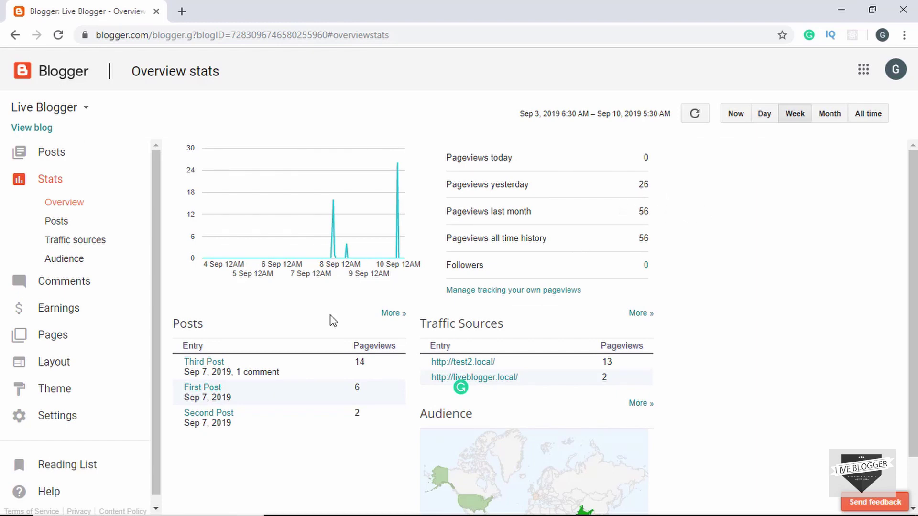
{"action": "scroll", "coordinate": [333, 321], "scroll_direction": "down", "scroll_amount": 1}
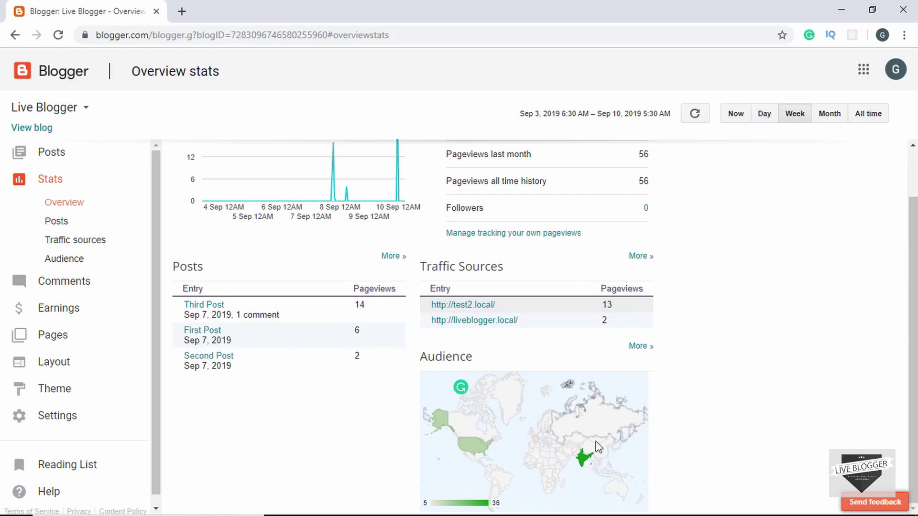
{"action": "mouse_move", "coordinate": [581, 456]}
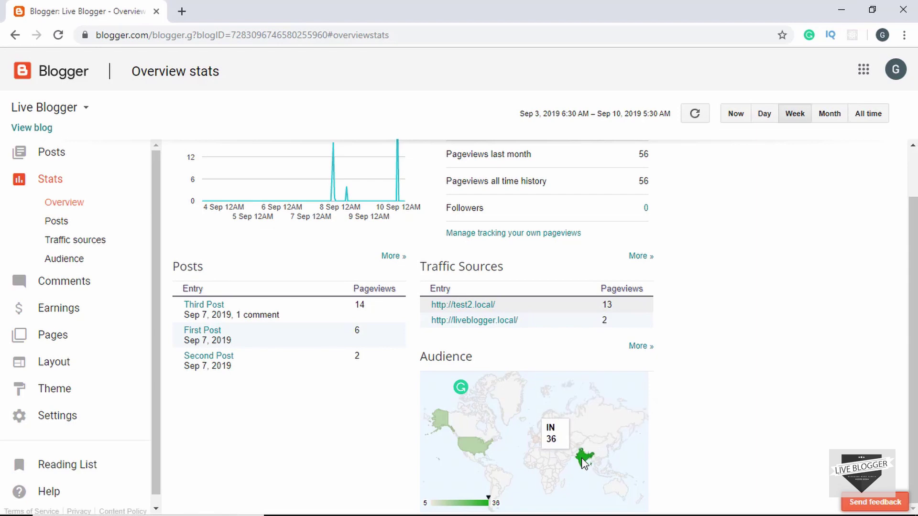
{"action": "mouse_move", "coordinate": [478, 446]}
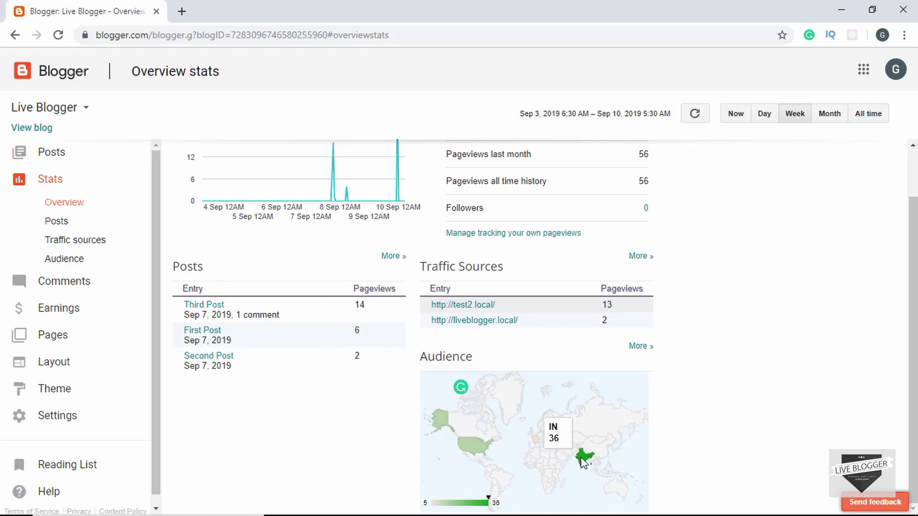
{"action": "scroll", "coordinate": [746, 143], "scroll_direction": "up", "scroll_amount": 1}
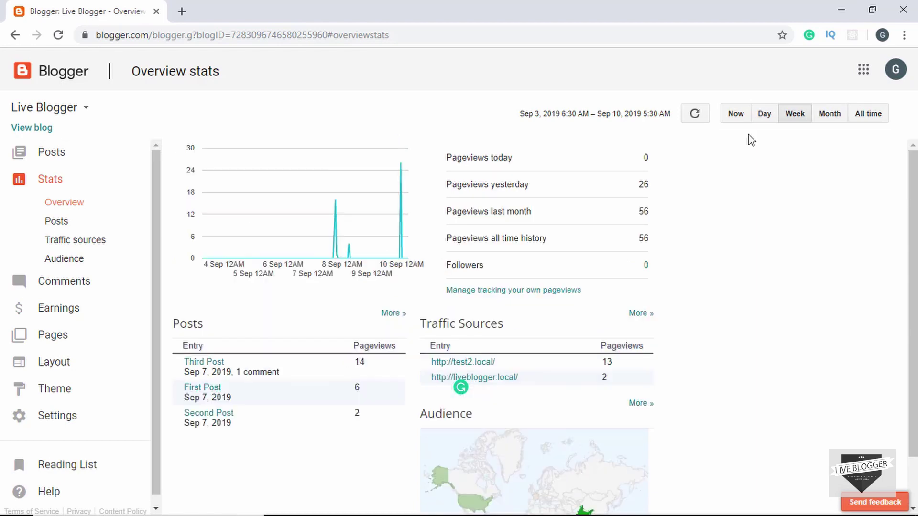
Step: Switch the stats range from Day to Month to All time and refresh, showing 56 pageviews
{"action": "left_click", "coordinate": [764, 115]}
{"action": "scroll", "coordinate": [306, 294], "scroll_direction": "down", "scroll_amount": 1}
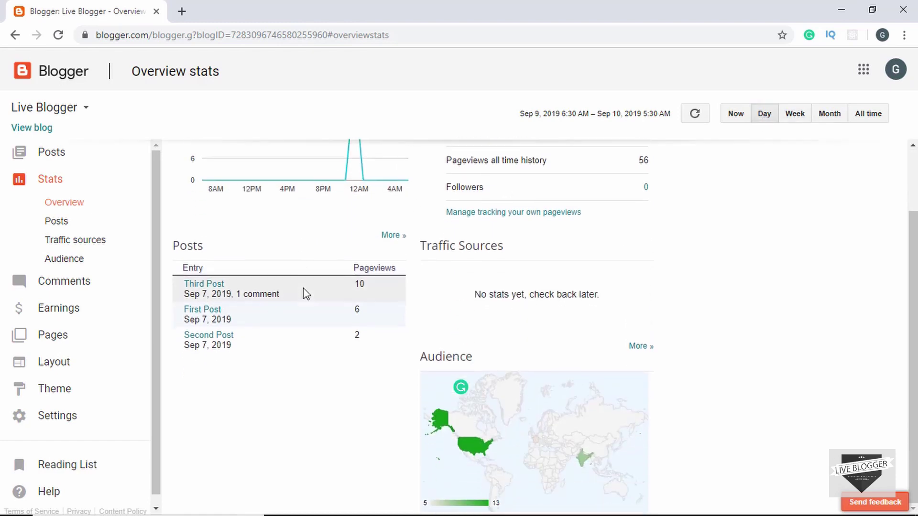
{"action": "scroll", "coordinate": [306, 294], "scroll_direction": "up", "scroll_amount": 1}
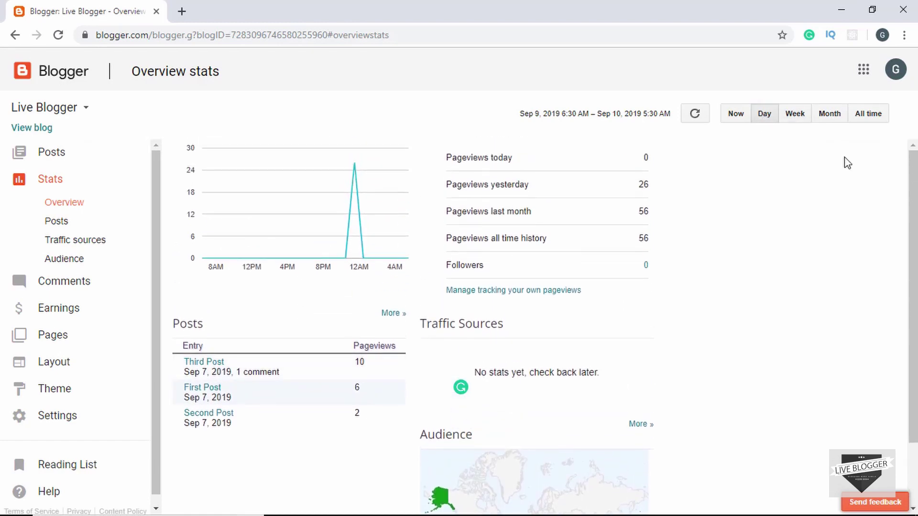
{"action": "left_click", "coordinate": [820, 118]}
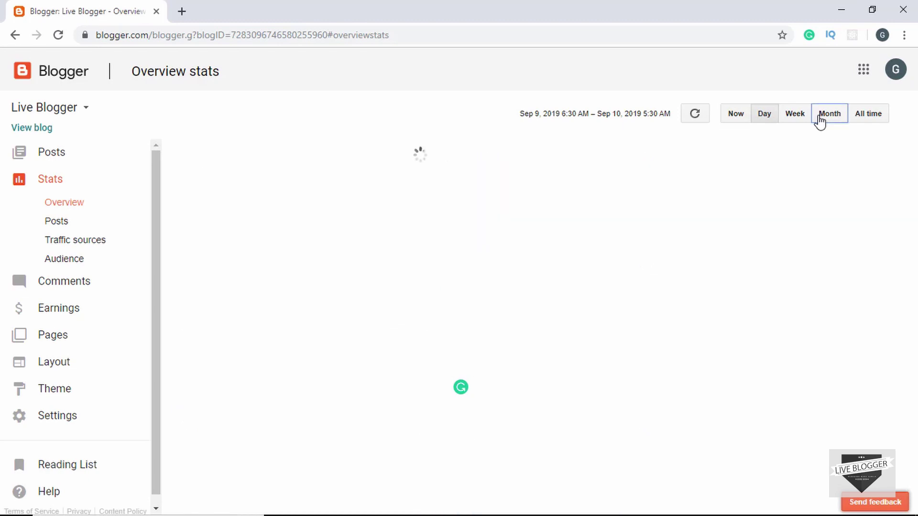
{"action": "left_click", "coordinate": [868, 119]}
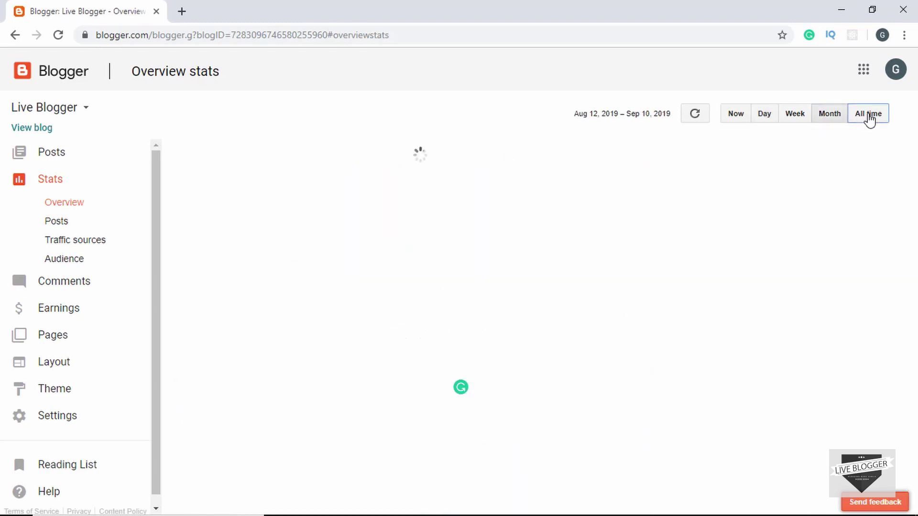
{"action": "left_click", "coordinate": [695, 121]}
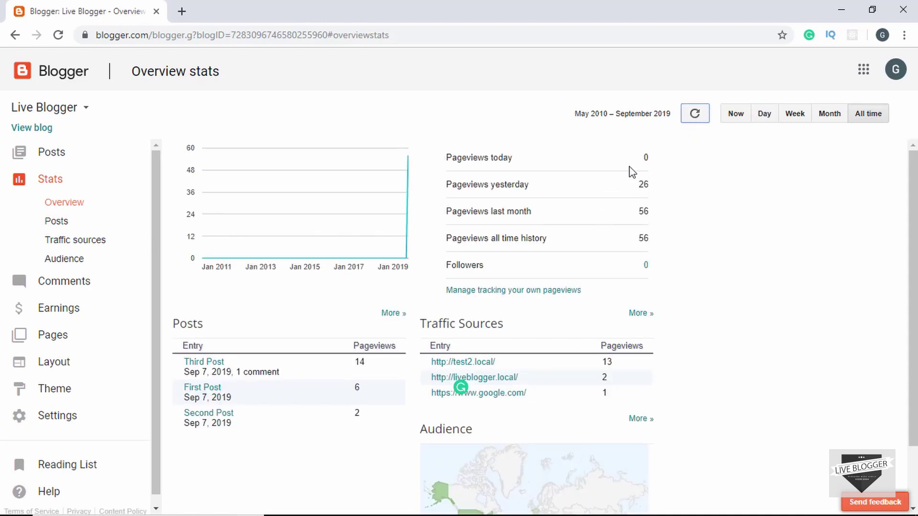
{"action": "left_click", "coordinate": [62, 220]}
{"action": "left_click", "coordinate": [67, 202]}
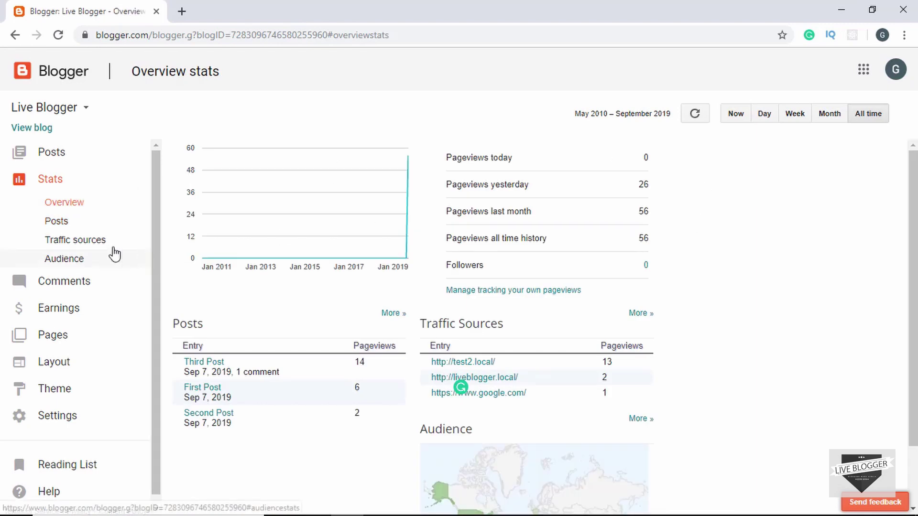
Step: Step through Posts and Traffic sources stats to the Audience page of countries, browsers and systems
{"action": "left_click", "coordinate": [62, 223]}
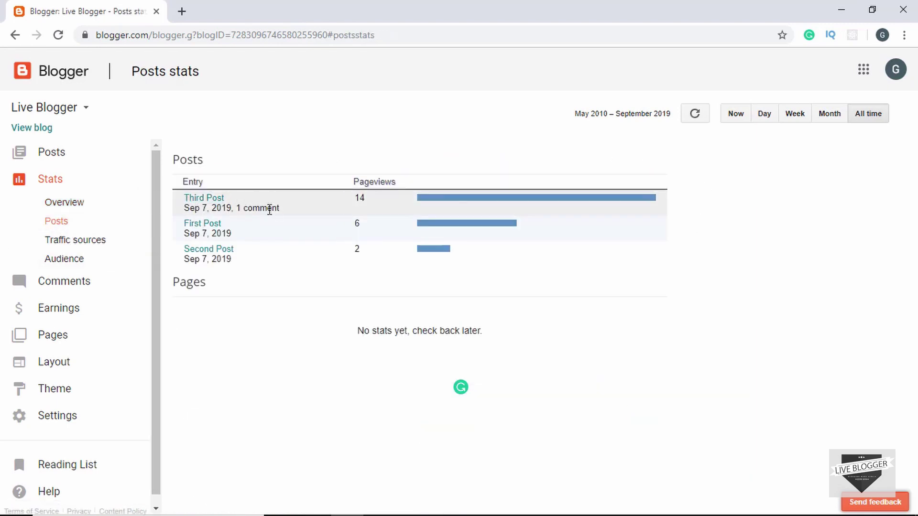
{"action": "left_click", "coordinate": [83, 245]}
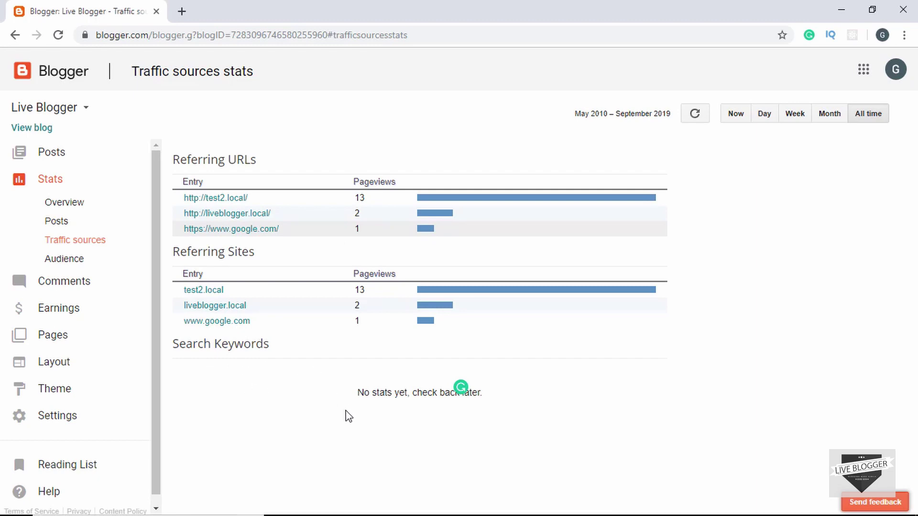
{"action": "left_click", "coordinate": [72, 262]}
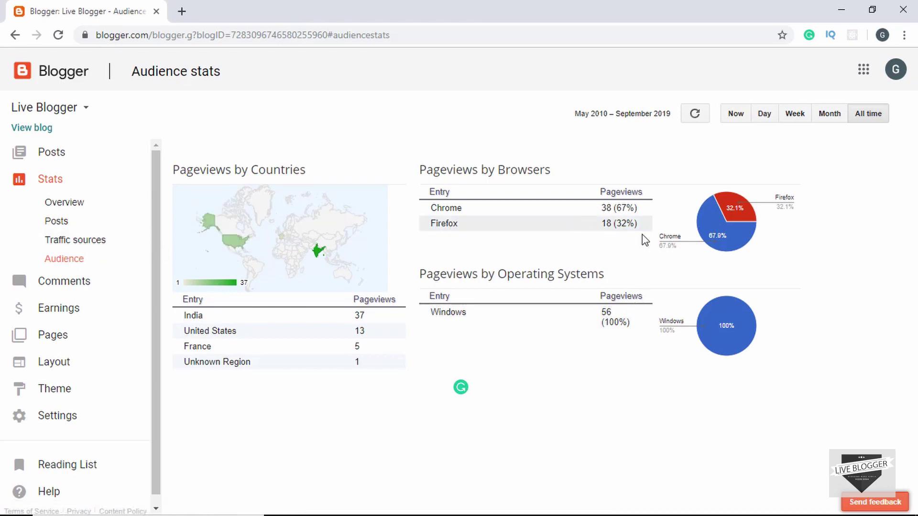
Step: Open Published comments, view Third Post in a new tab, check the empty Spam folder, then return
{"action": "left_click", "coordinate": [67, 284]}
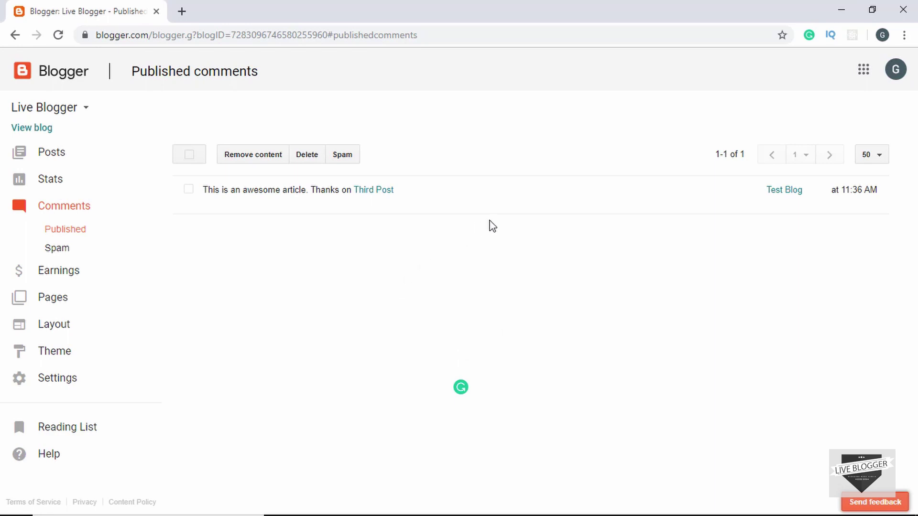
{"action": "mouse_move", "coordinate": [264, 202]}
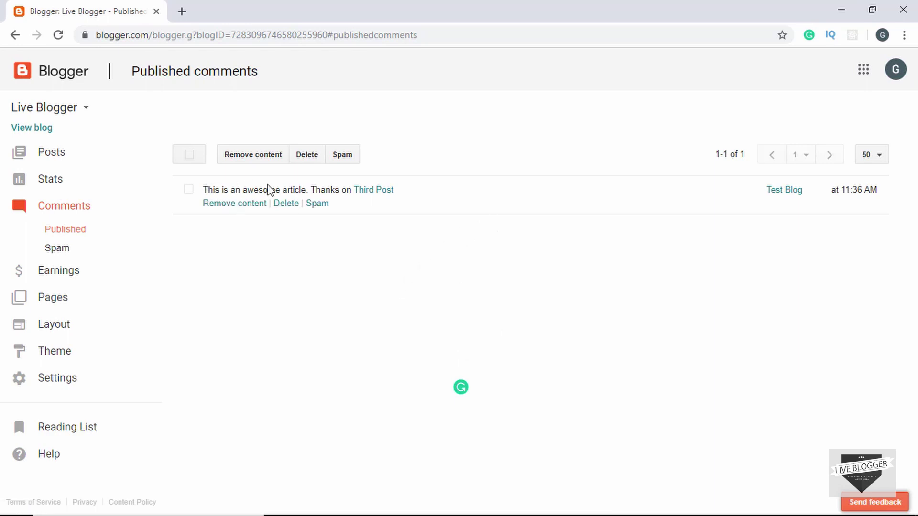
{"action": "left_click", "coordinate": [379, 192]}
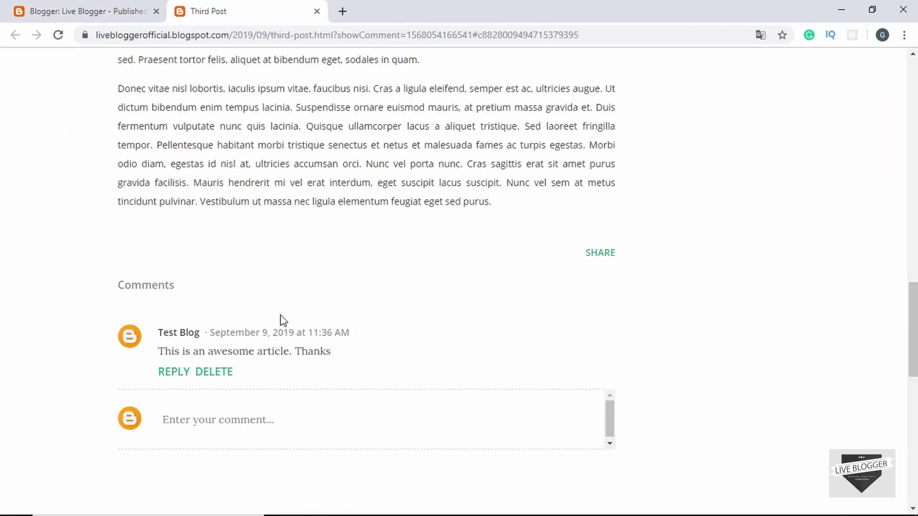
{"action": "key", "text": "ctrl+shift+Tab"}
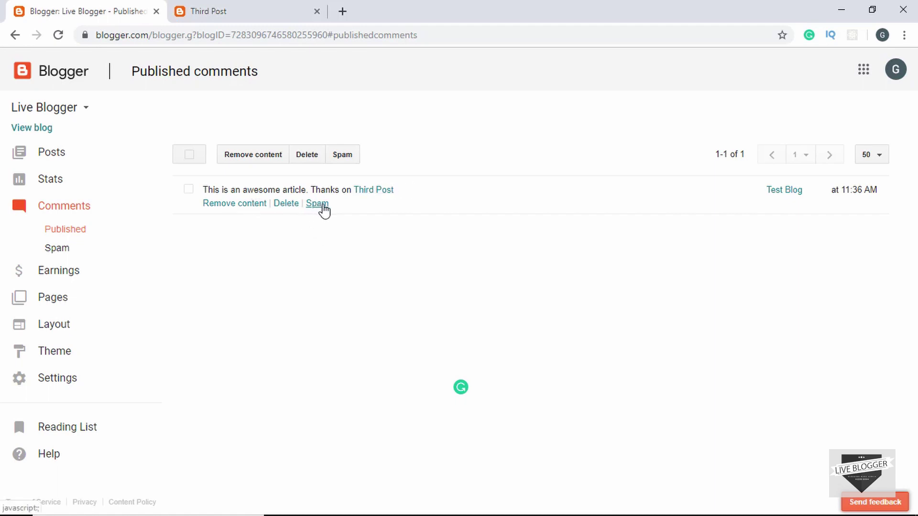
{"action": "left_click", "coordinate": [56, 249]}
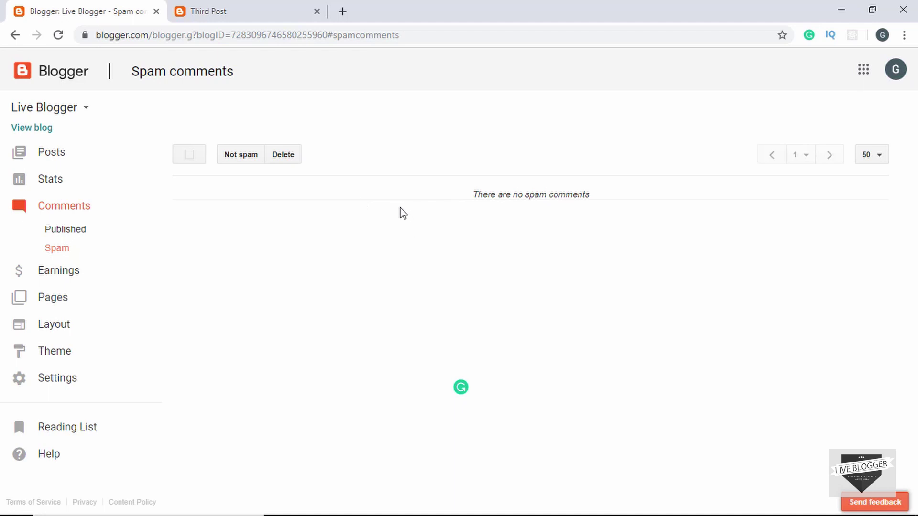
{"action": "key", "text": "alt+Left"}
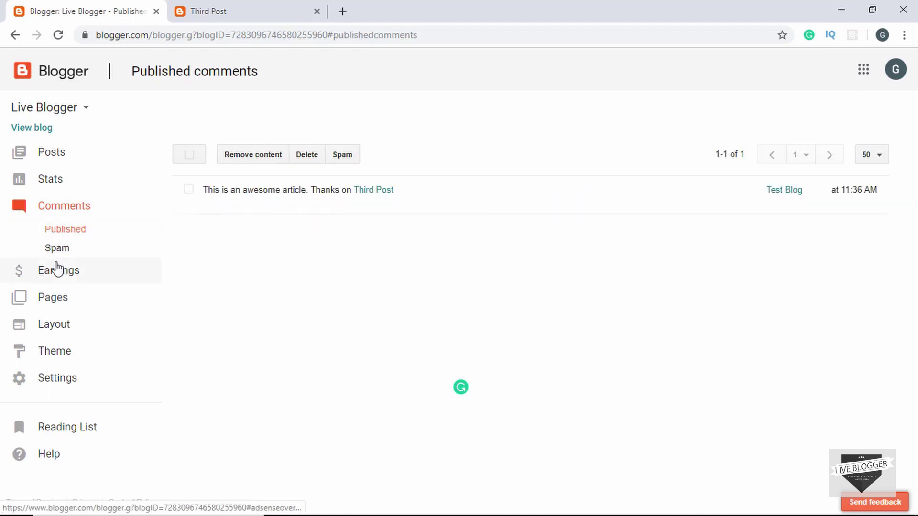
Step: Open Earnings, read the How to qualify for AdSense help page, then close its tab
{"action": "left_click", "coordinate": [62, 277]}
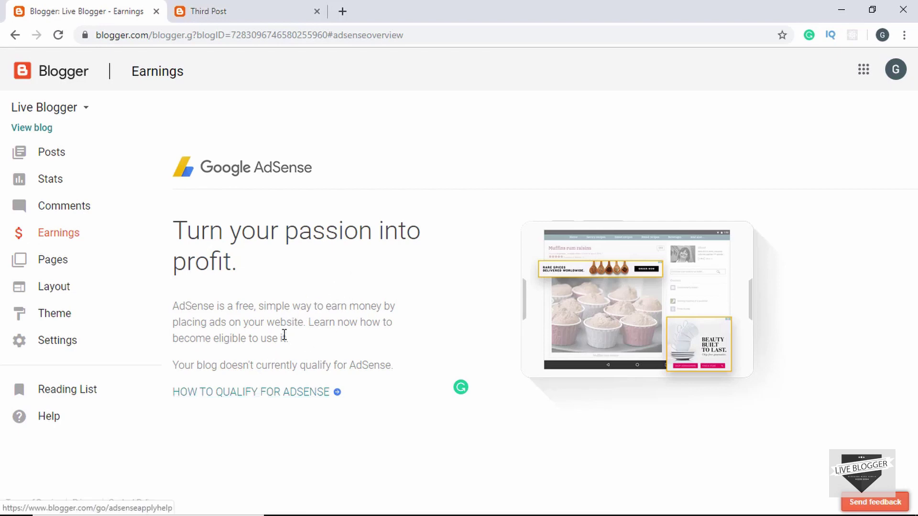
{"action": "left_click", "coordinate": [262, 402]}
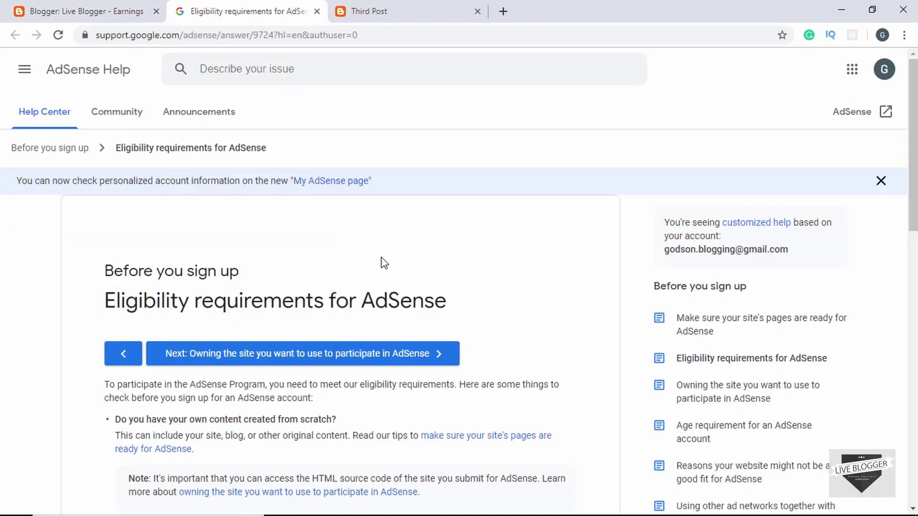
{"action": "scroll", "coordinate": [384, 263], "scroll_direction": "down", "scroll_amount": 3}
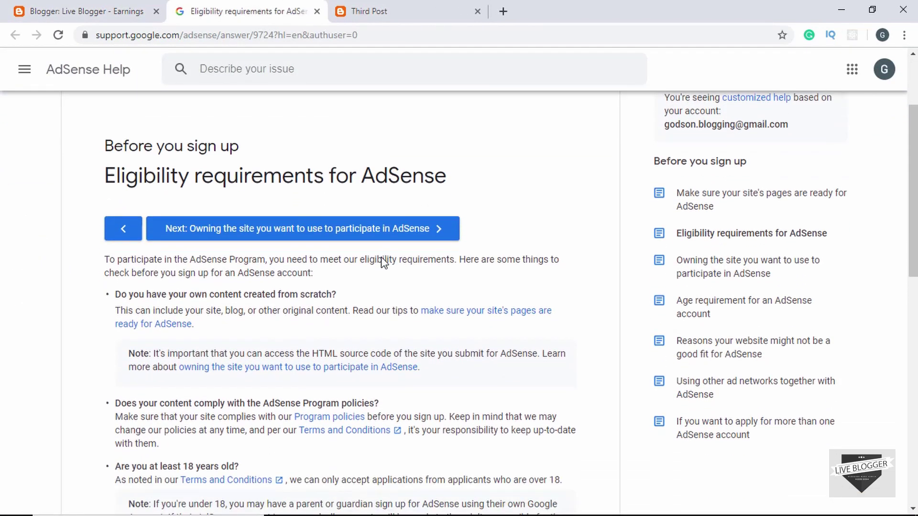
{"action": "scroll", "coordinate": [384, 263], "scroll_direction": "down", "scroll_amount": 9}
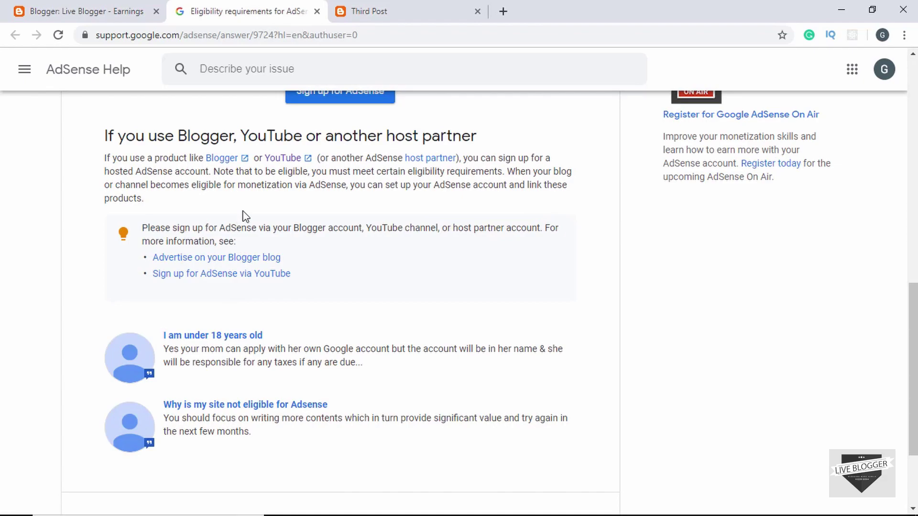
{"action": "scroll", "coordinate": [242, 214], "scroll_direction": "up", "scroll_amount": 12}
{"action": "scroll", "coordinate": [242, 213], "scroll_direction": "down", "scroll_amount": 5}
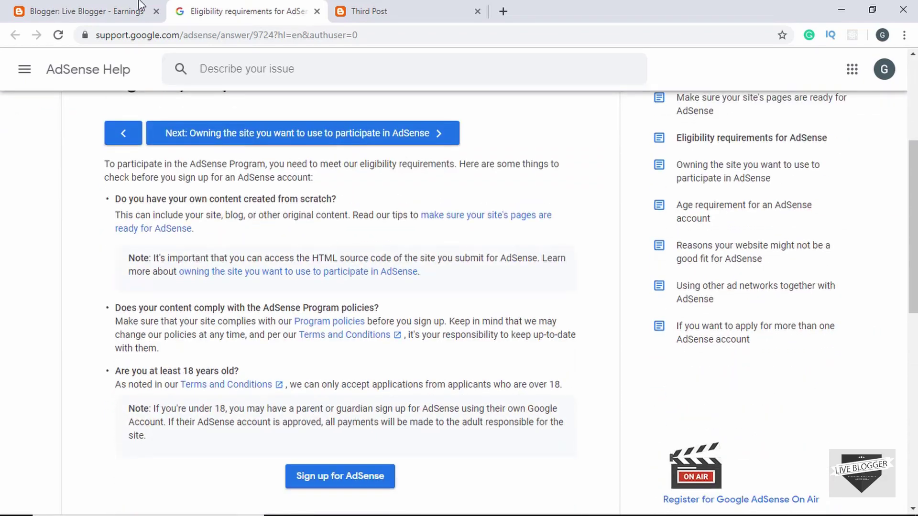
{"action": "left_click", "coordinate": [316, 11]}
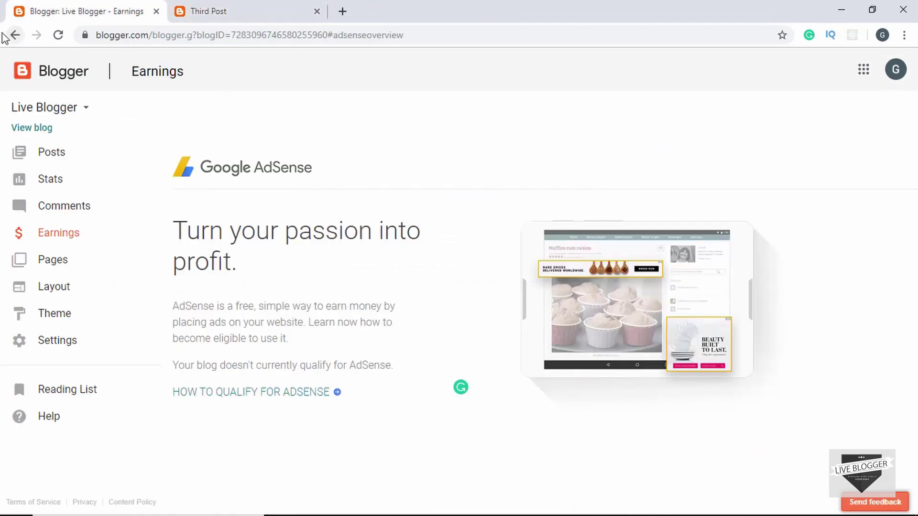
Step: Open the All pages list, which shows the published About Us page
{"action": "left_click", "coordinate": [40, 263]}
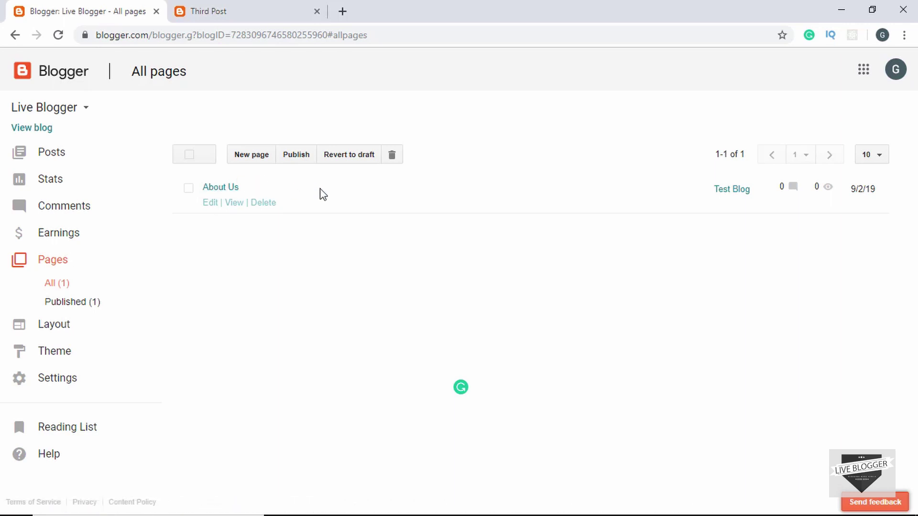
{"action": "left_click", "coordinate": [252, 156]}
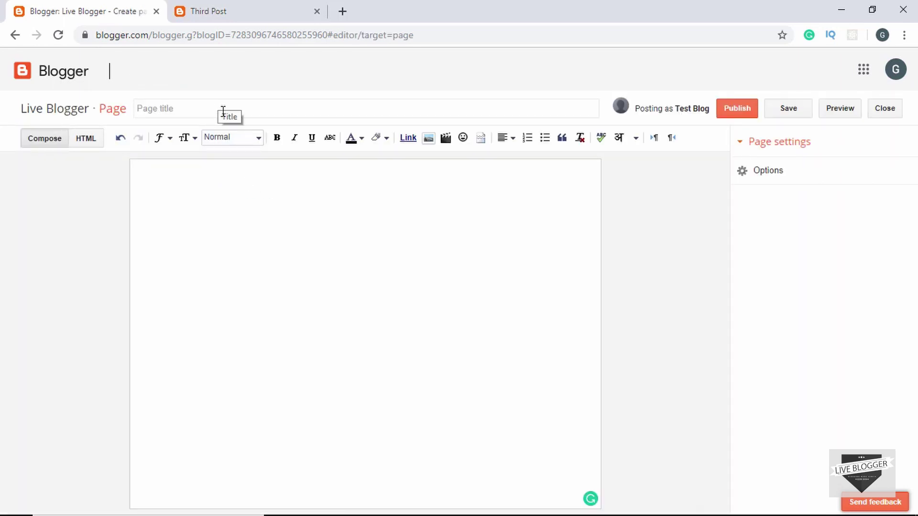
{"action": "left_click", "coordinate": [222, 111]}
{"action": "left_click", "coordinate": [218, 237]}
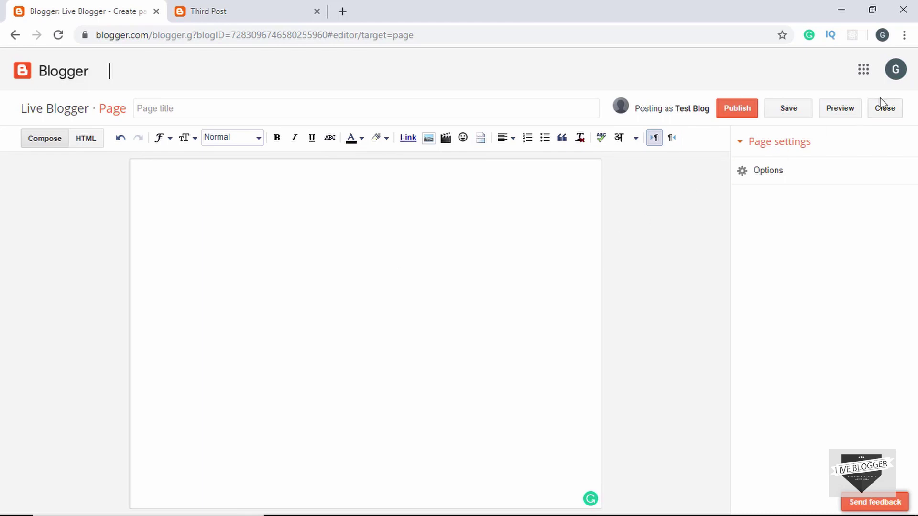
{"action": "left_click", "coordinate": [887, 111]}
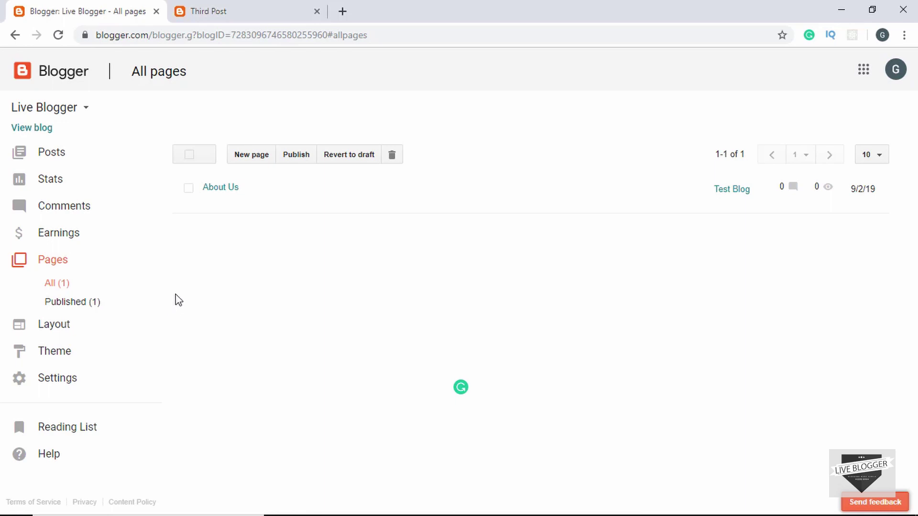
Step: Open Layout and look over the gadgets from Favicon and Header down to the Footer's Attribution
{"action": "left_click", "coordinate": [53, 330]}
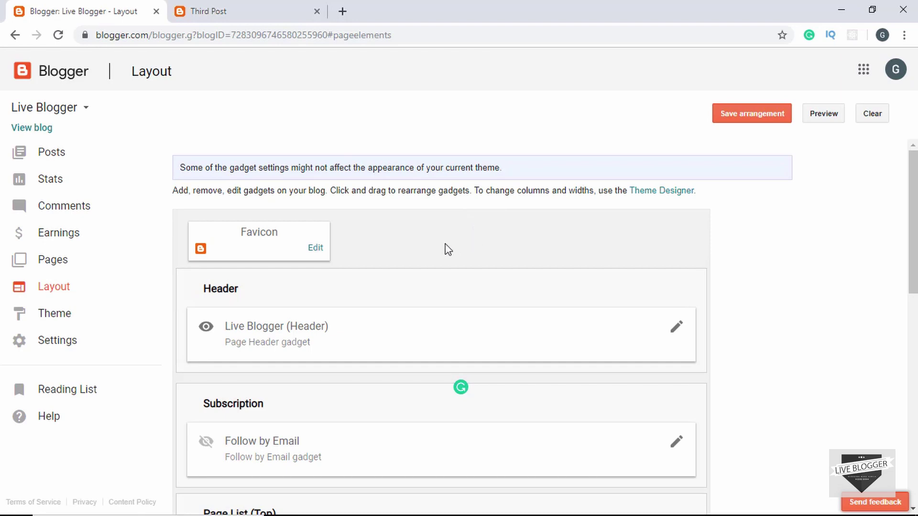
{"action": "scroll", "coordinate": [416, 268], "scroll_direction": "down", "scroll_amount": 1}
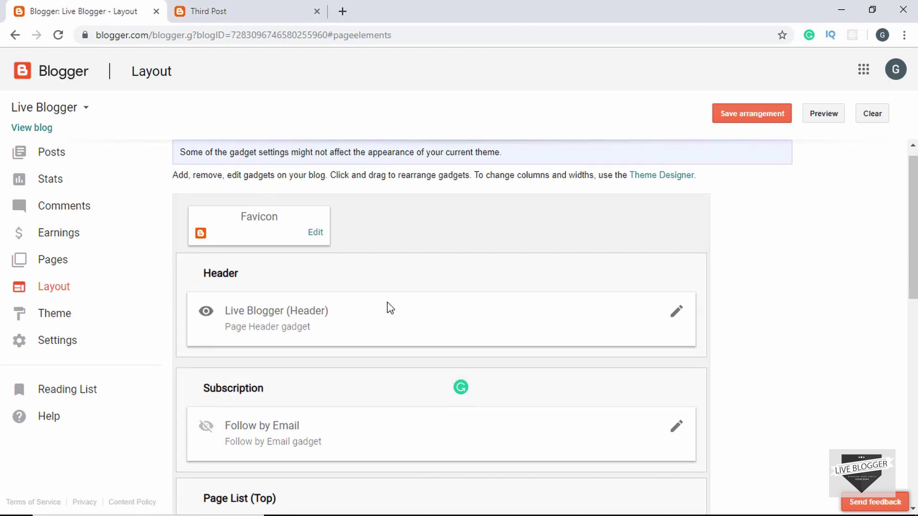
{"action": "scroll", "coordinate": [457, 313], "scroll_direction": "down", "scroll_amount": 1}
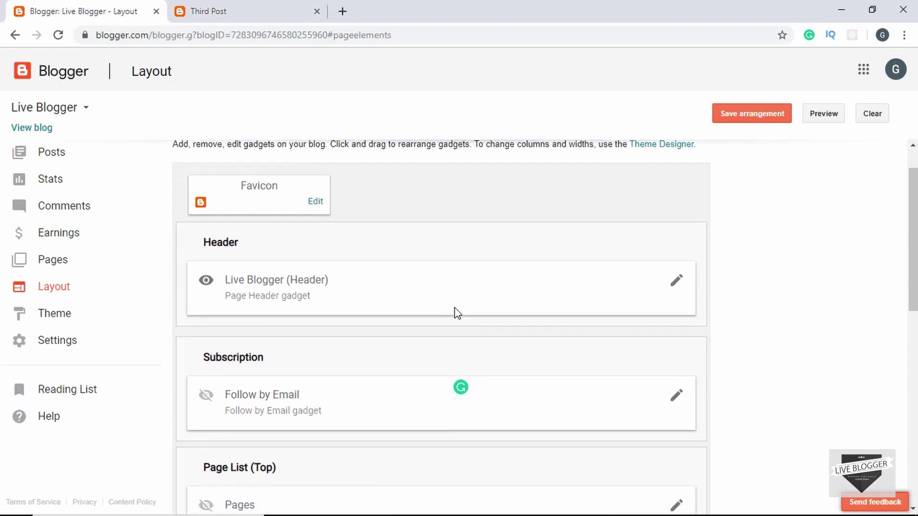
{"action": "scroll", "coordinate": [456, 313], "scroll_direction": "down", "scroll_amount": 7}
{"action": "scroll", "coordinate": [456, 314], "scroll_direction": "down", "scroll_amount": 3}
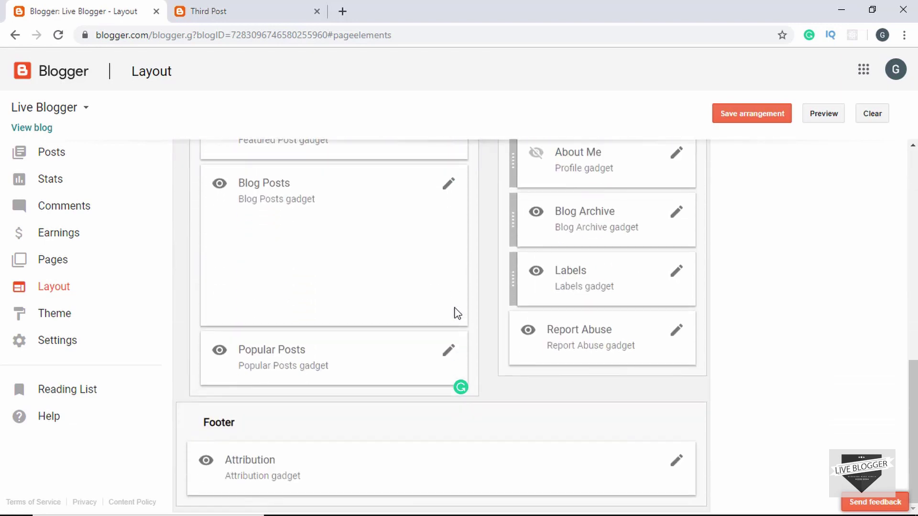
{"action": "scroll", "coordinate": [455, 314], "scroll_direction": "up", "scroll_amount": 10}
{"action": "scroll", "coordinate": [518, 337], "scroll_direction": "down", "scroll_amount": 3}
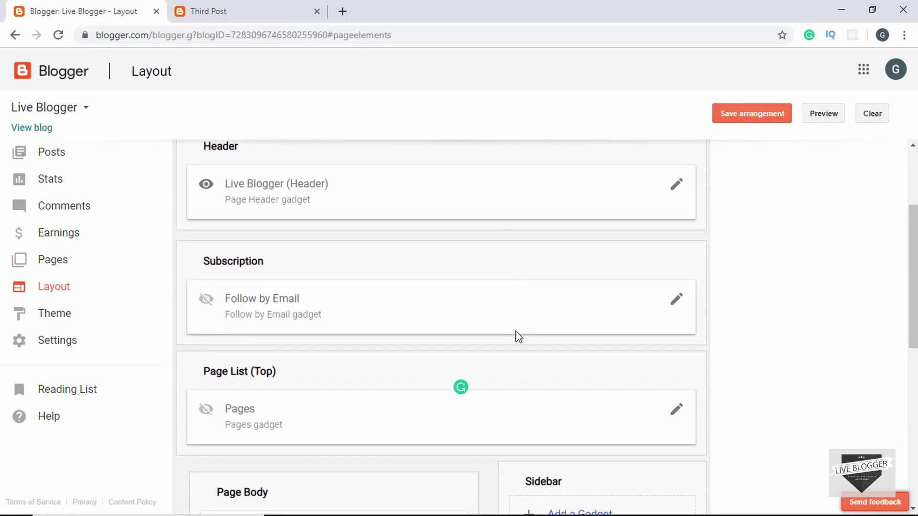
{"action": "scroll", "coordinate": [519, 337], "scroll_direction": "up", "scroll_amount": 3}
{"action": "scroll", "coordinate": [518, 337], "scroll_direction": "down", "scroll_amount": 4}
{"action": "scroll", "coordinate": [519, 337], "scroll_direction": "down", "scroll_amount": 7}
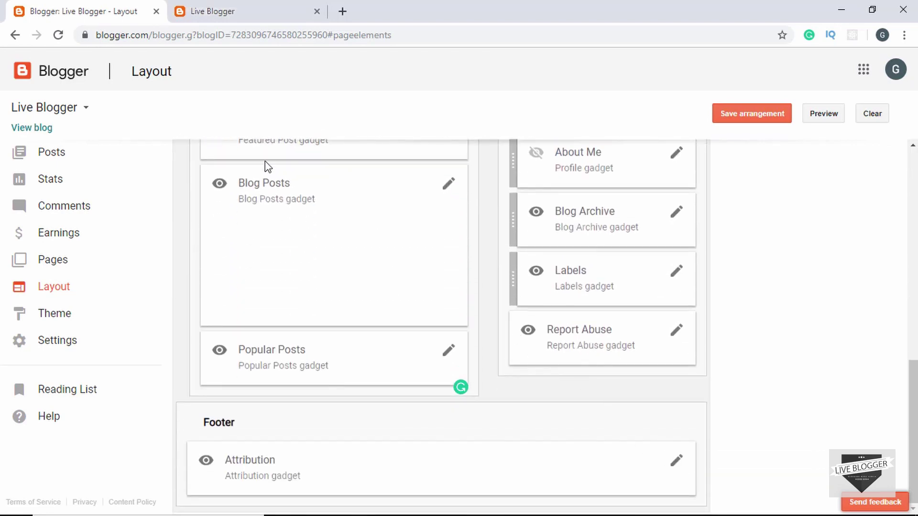
Step: Check the live blog's Powered by Blogger footer, then return to the Layout tab
{"action": "left_click", "coordinate": [205, 7]}
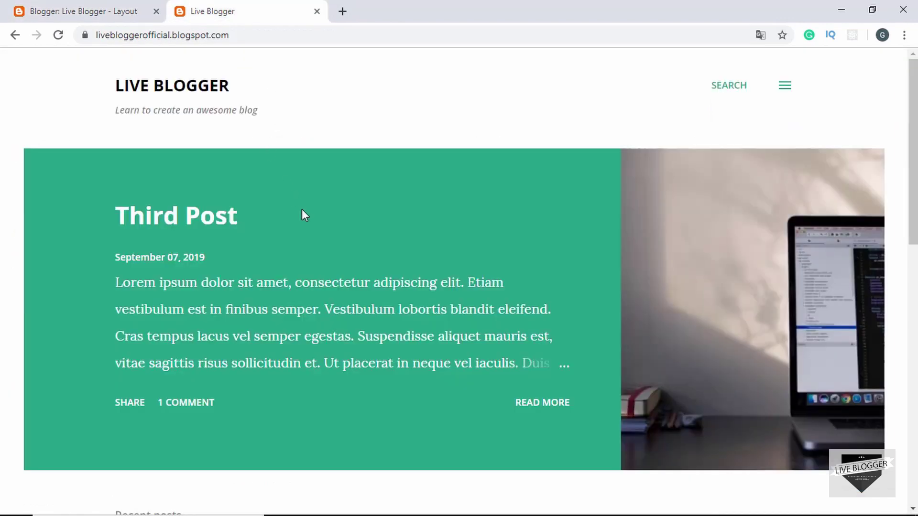
{"action": "scroll", "coordinate": [302, 213], "scroll_direction": "down", "scroll_amount": 13}
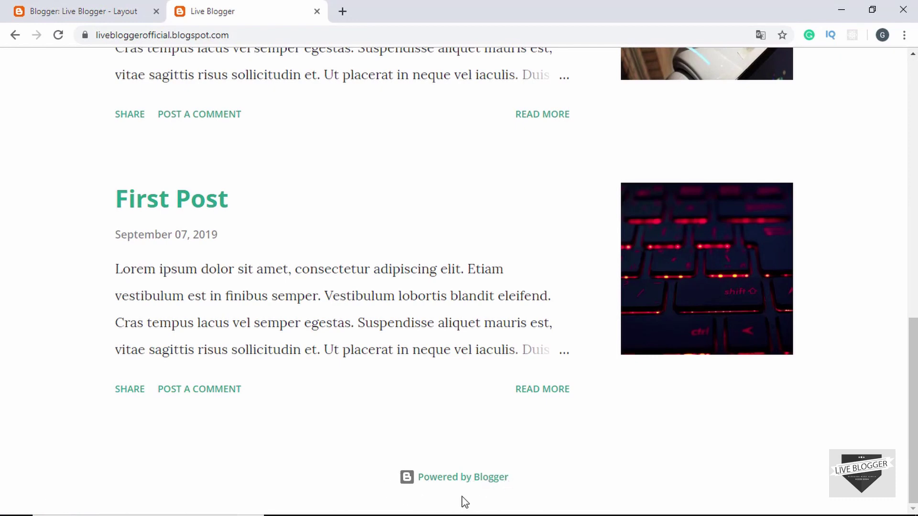
{"action": "left_click", "coordinate": [82, 7]}
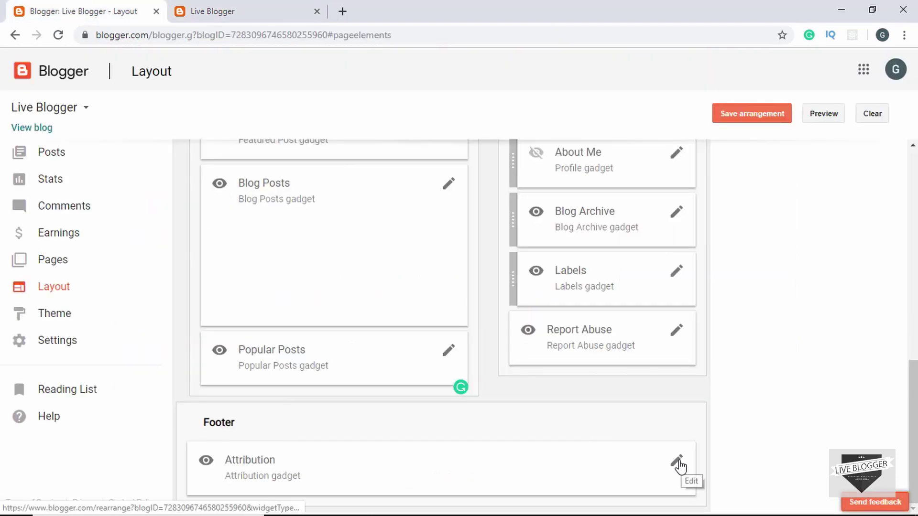
Step: Add the copyright text 'Live Blogger 2019' to the Attribution gadget and save it
{"action": "left_click", "coordinate": [676, 461]}
{"action": "left_click", "coordinate": [176, 187]}
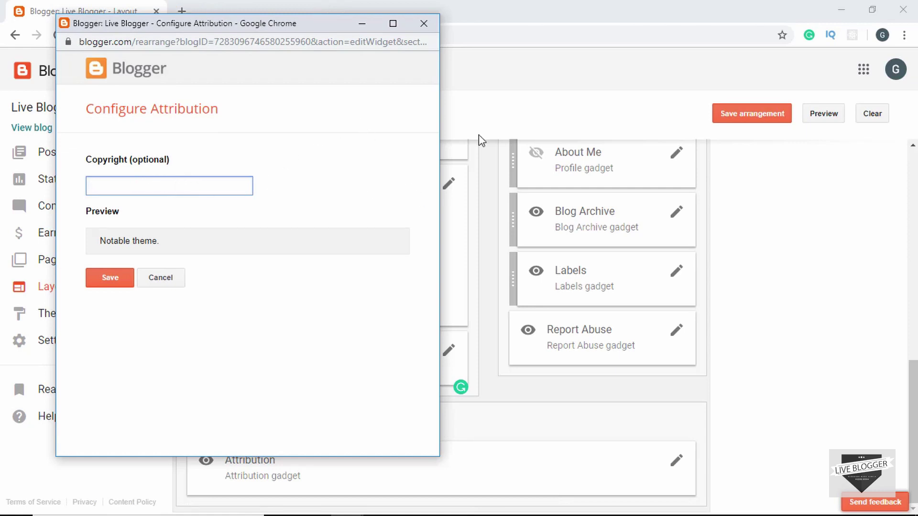
{"action": "type", "text": "Live Blogger "}
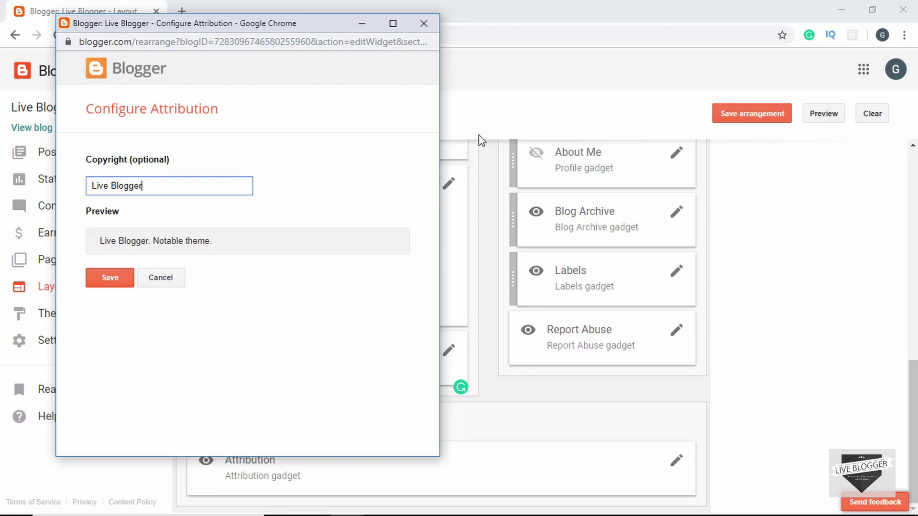
{"action": "type", "text": "2019"}
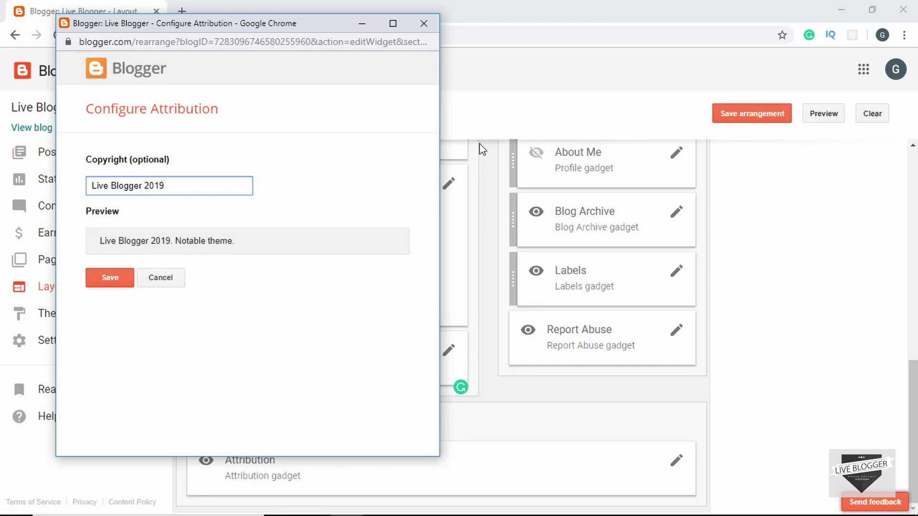
{"action": "left_click", "coordinate": [110, 279]}
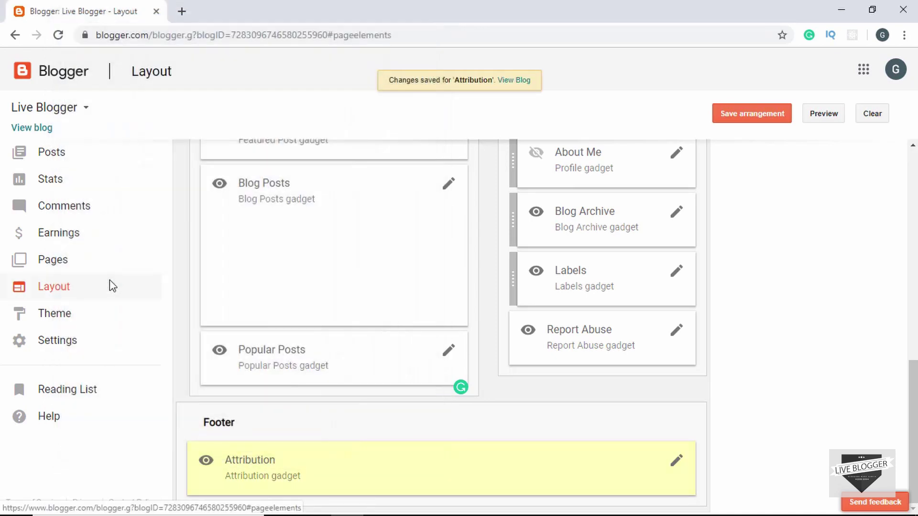
Step: View the live blog to confirm the copyright line in the footer, then return to Layout
{"action": "left_click", "coordinate": [37, 133]}
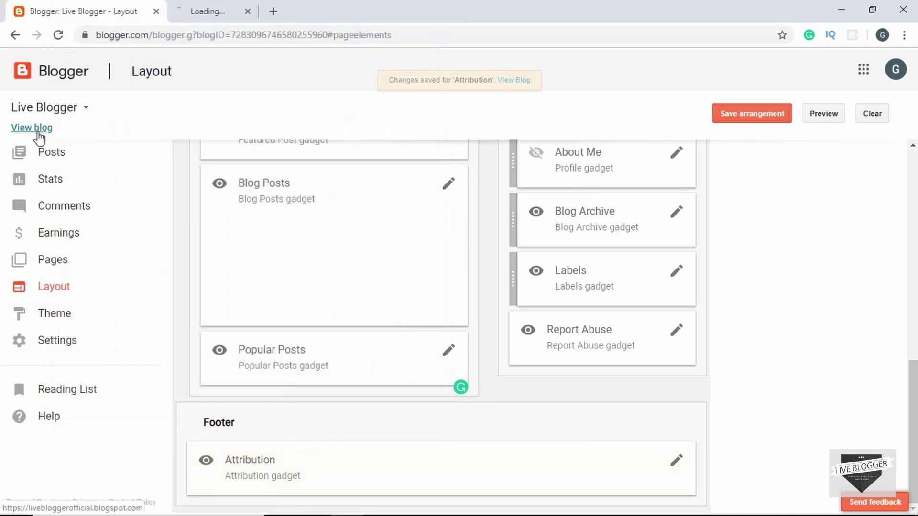
{"action": "left_click", "coordinate": [216, 9]}
{"action": "scroll", "coordinate": [303, 308], "scroll_direction": "down", "scroll_amount": 3}
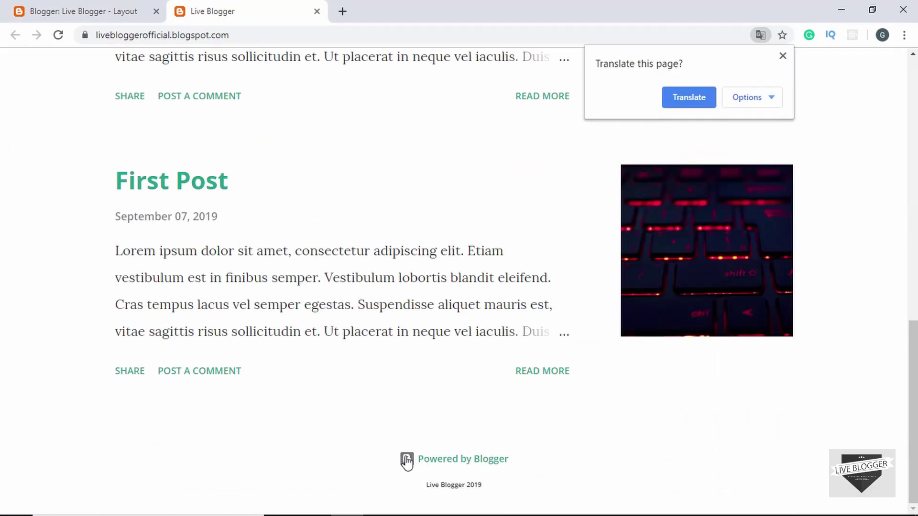
{"action": "left_click", "coordinate": [63, 7]}
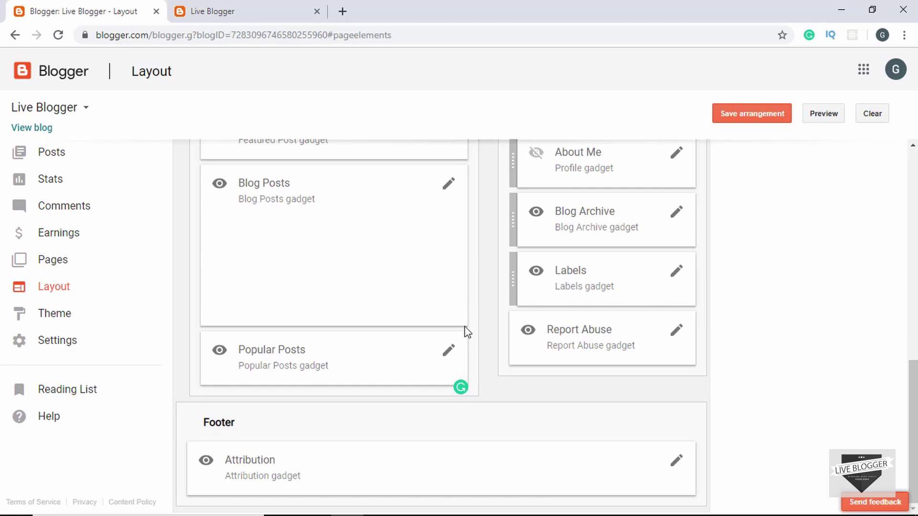
{"action": "scroll", "coordinate": [467, 331], "scroll_direction": "up", "scroll_amount": 5}
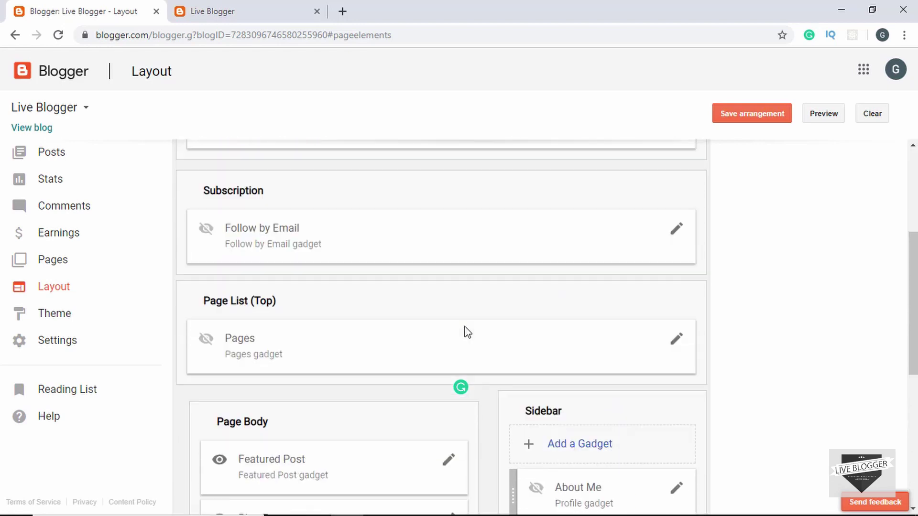
{"action": "scroll", "coordinate": [478, 330], "scroll_direction": "down", "scroll_amount": 4}
{"action": "scroll", "coordinate": [526, 317], "scroll_direction": "up", "scroll_amount": 2}
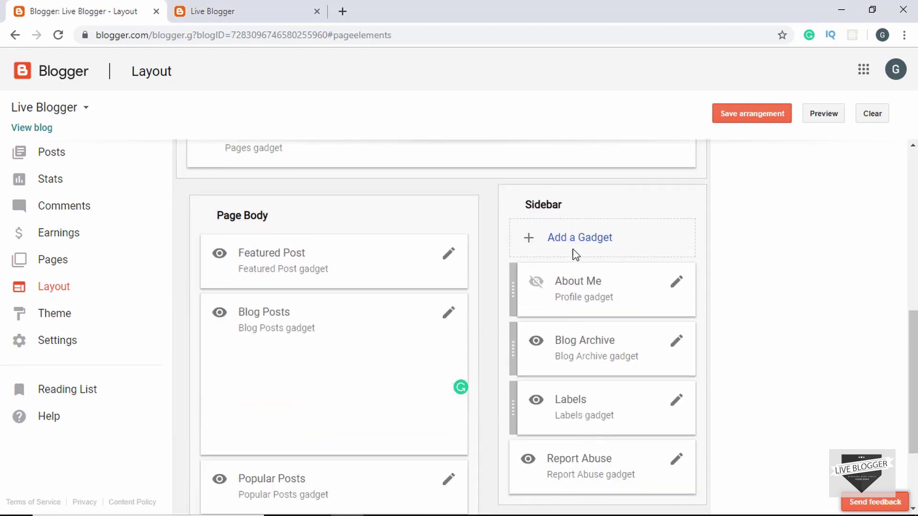
{"action": "left_click", "coordinate": [580, 239]}
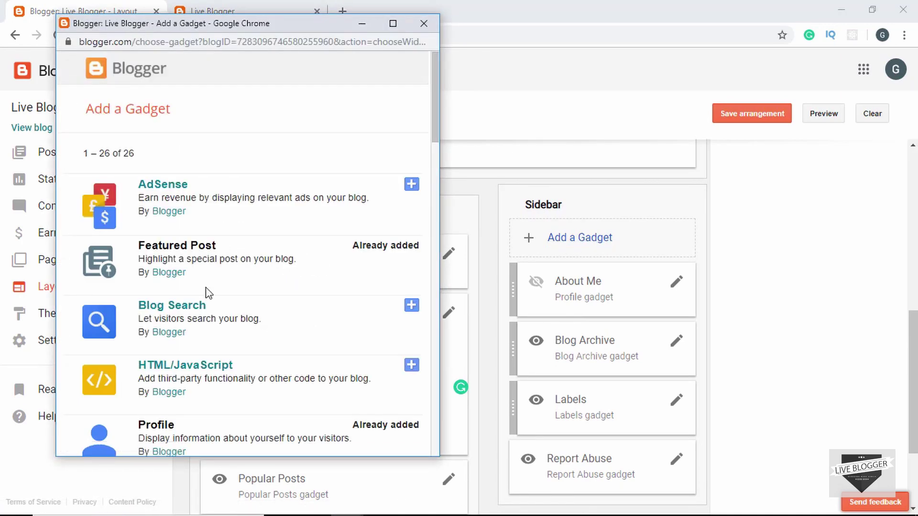
{"action": "scroll", "coordinate": [205, 293], "scroll_direction": "down", "scroll_amount": 10}
{"action": "scroll", "coordinate": [205, 293], "scroll_direction": "down", "scroll_amount": 5}
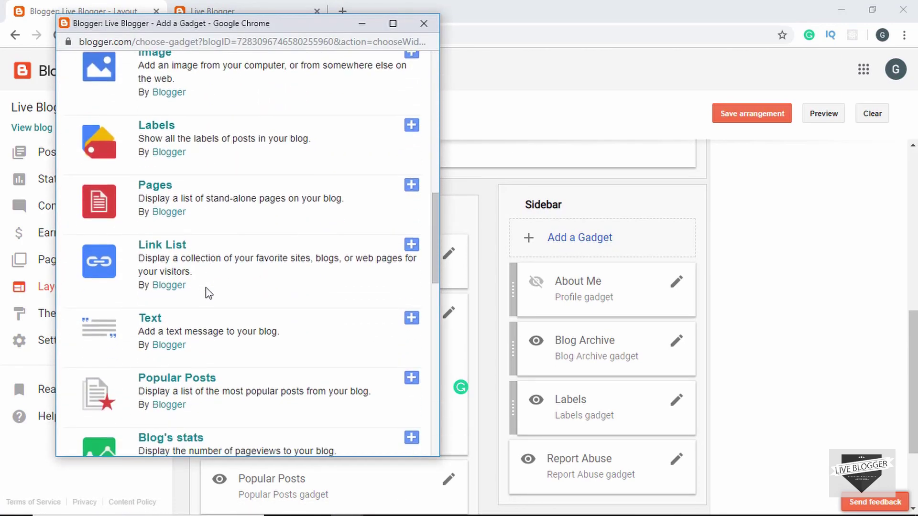
{"action": "scroll", "coordinate": [206, 293], "scroll_direction": "up", "scroll_amount": 15}
{"action": "key", "text": "ctrl+w"}
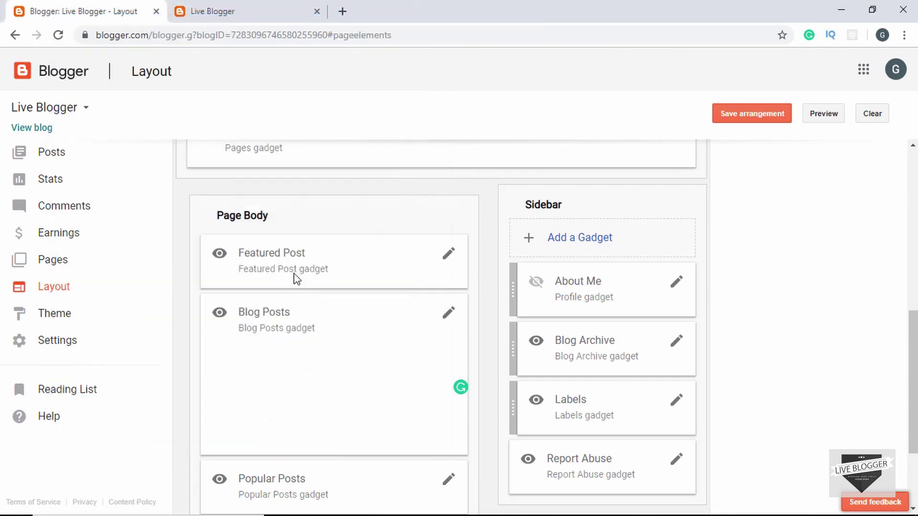
Step: Open Theme and browse the live and mobile previews and the Contempo, Soho and Emporio rows
{"action": "left_click", "coordinate": [55, 317]}
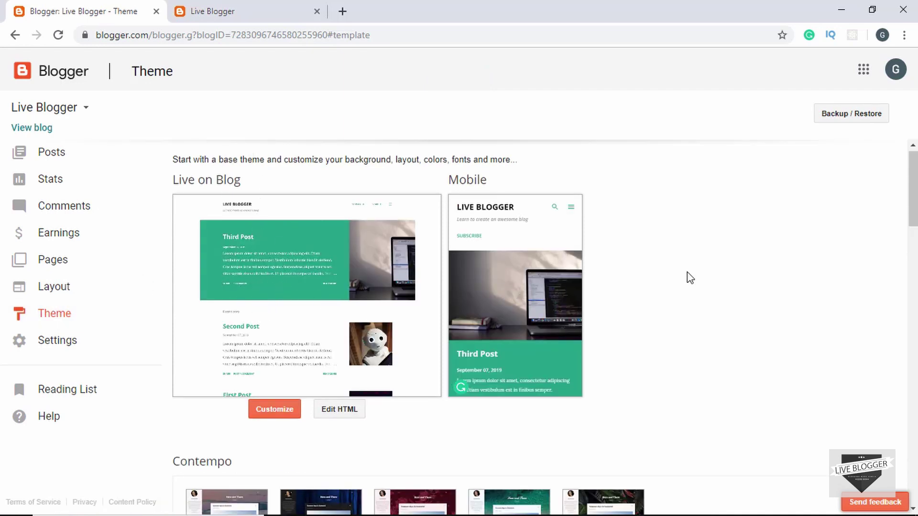
{"action": "scroll", "coordinate": [690, 278], "scroll_direction": "down", "scroll_amount": 1}
{"action": "scroll", "coordinate": [688, 277], "scroll_direction": "up", "scroll_amount": 1}
{"action": "scroll", "coordinate": [661, 365], "scroll_direction": "down", "scroll_amount": 3}
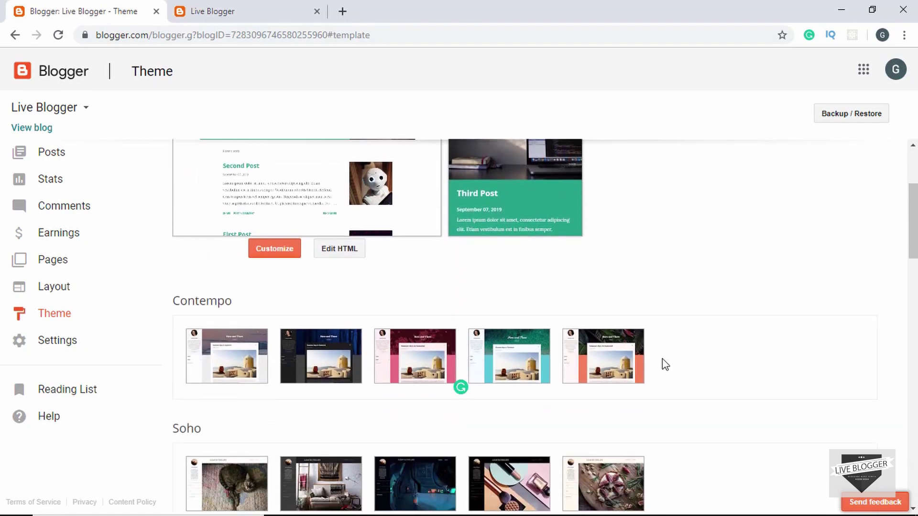
{"action": "scroll", "coordinate": [662, 358], "scroll_direction": "down", "scroll_amount": 4}
{"action": "scroll", "coordinate": [575, 385], "scroll_direction": "up", "scroll_amount": 2}
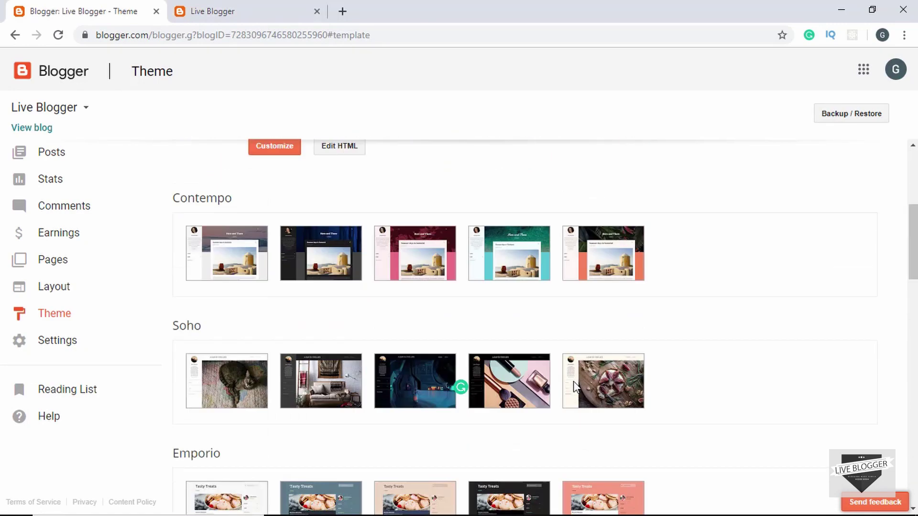
{"action": "scroll", "coordinate": [576, 385], "scroll_direction": "up", "scroll_amount": 5}
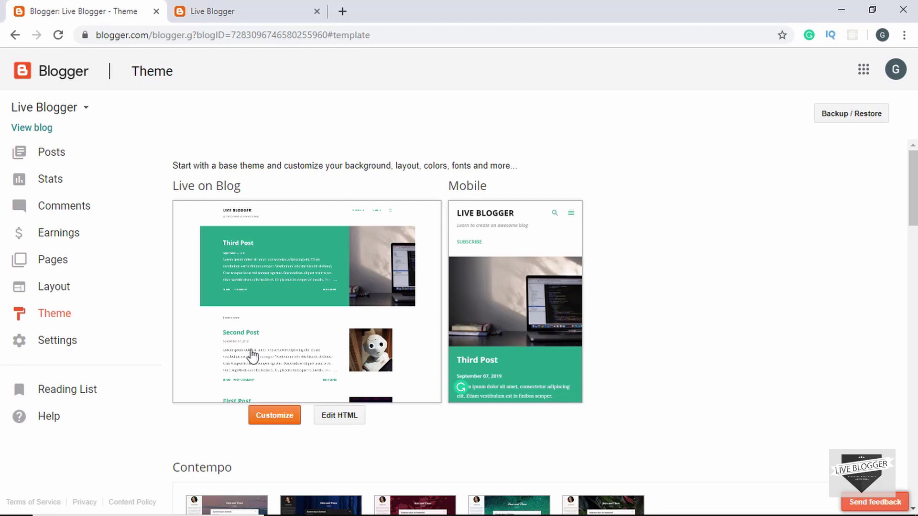
Step: In the theme designer's Background options, try blue and green schemes, settling on red-brown
{"action": "left_click", "coordinate": [274, 421]}
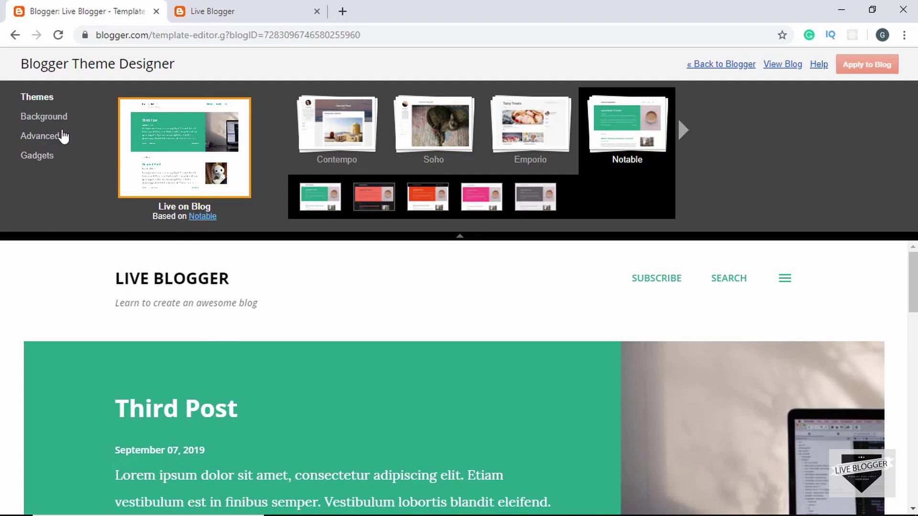
{"action": "left_click", "coordinate": [46, 122]}
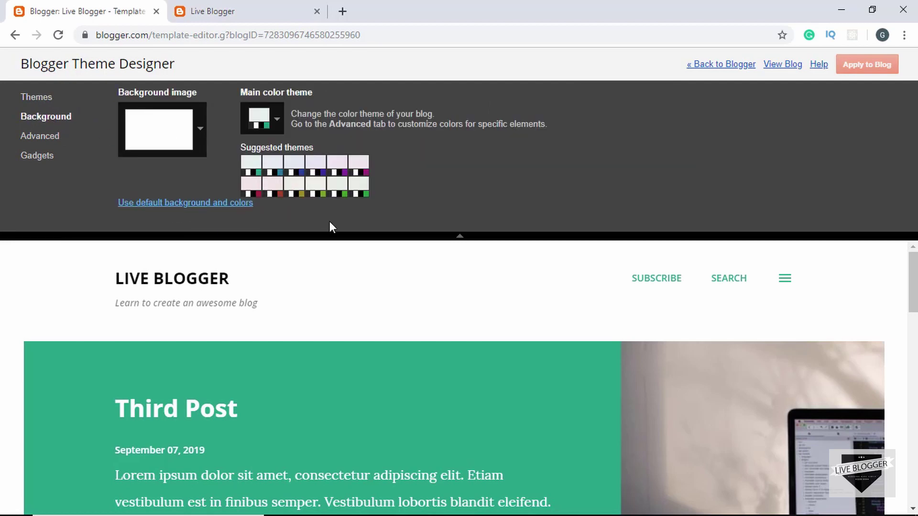
{"action": "left_click", "coordinate": [308, 178]}
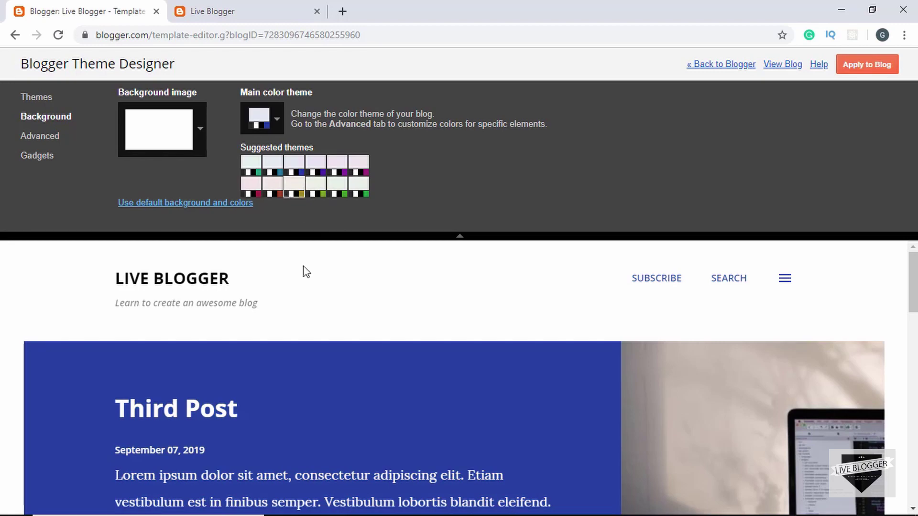
{"action": "scroll", "coordinate": [337, 356], "scroll_direction": "down", "scroll_amount": 4}
{"action": "scroll", "coordinate": [364, 340], "scroll_direction": "up", "scroll_amount": 4}
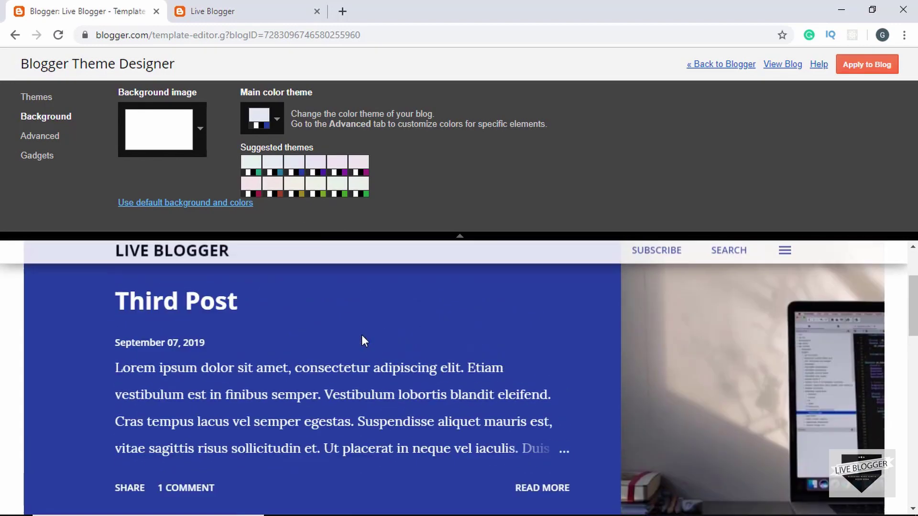
{"action": "left_click", "coordinate": [358, 188]}
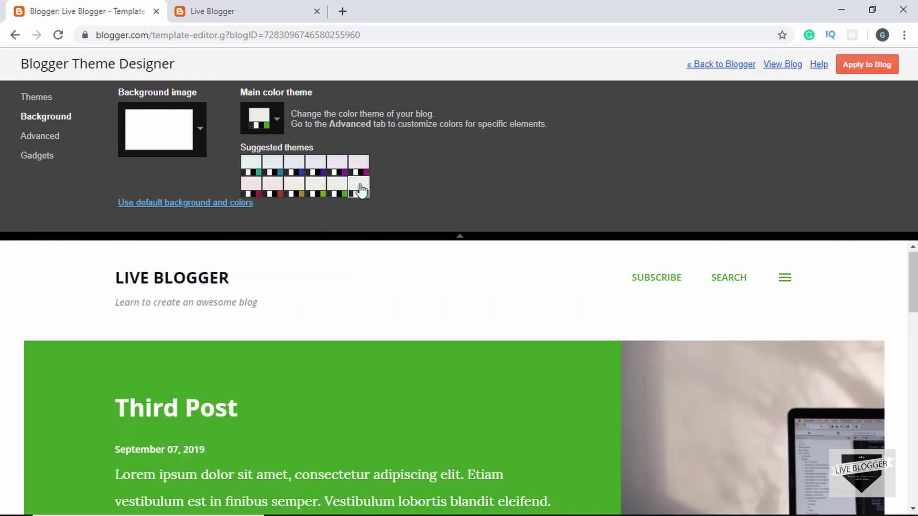
{"action": "left_click", "coordinate": [279, 190]}
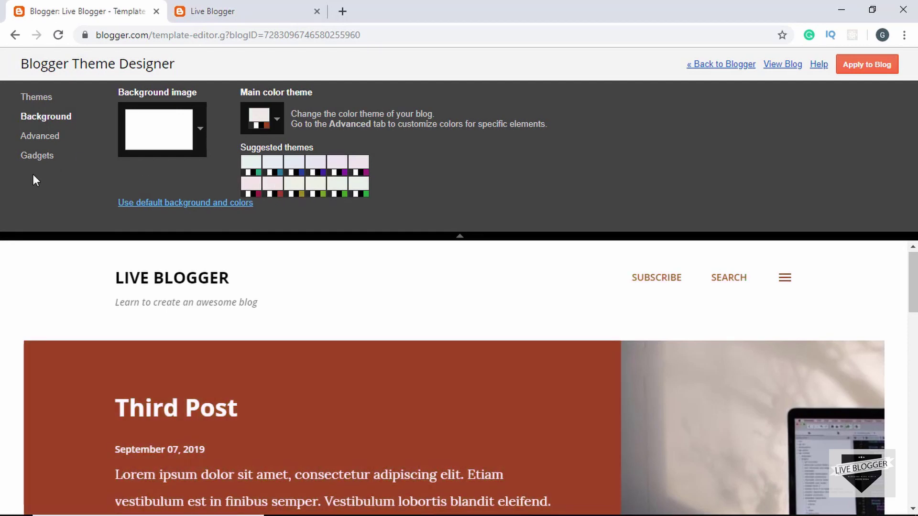
{"action": "left_click", "coordinate": [34, 138]}
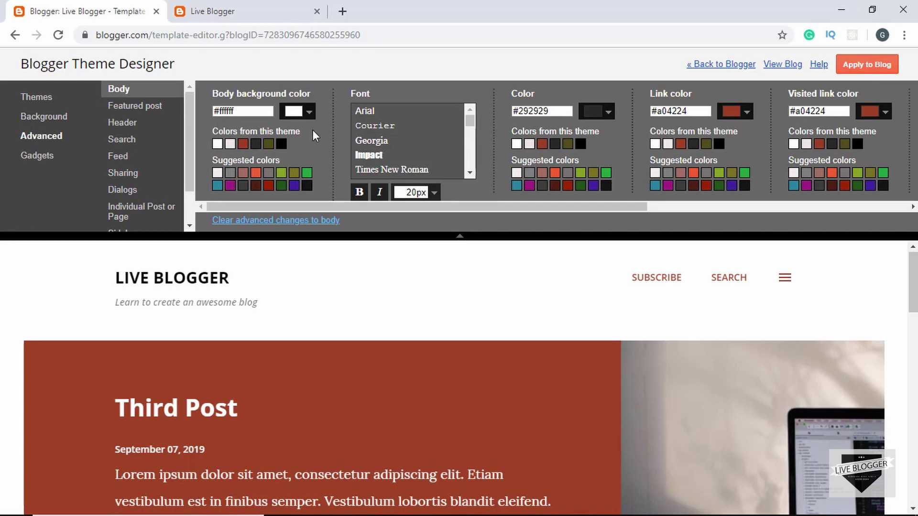
{"action": "left_click", "coordinate": [126, 123]}
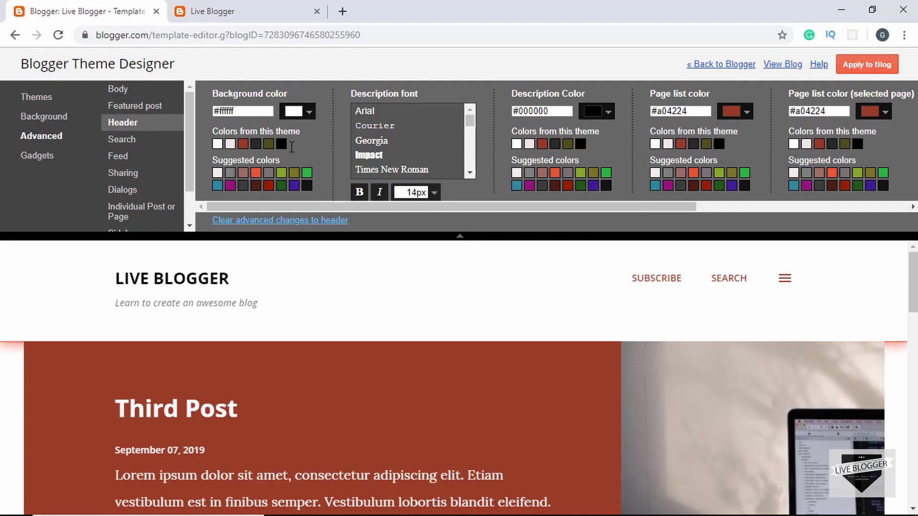
{"action": "left_click", "coordinate": [282, 145]}
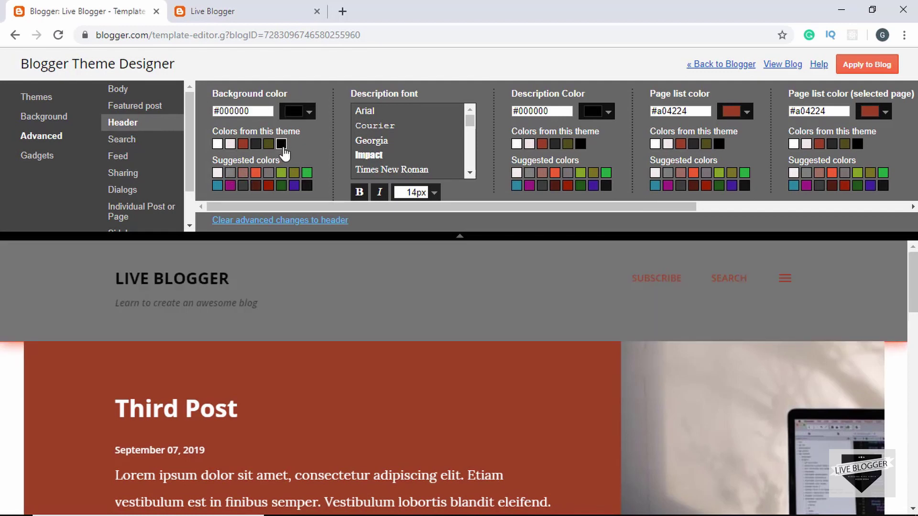
{"action": "left_click", "coordinate": [307, 172]}
{"action": "left_click", "coordinate": [217, 173]}
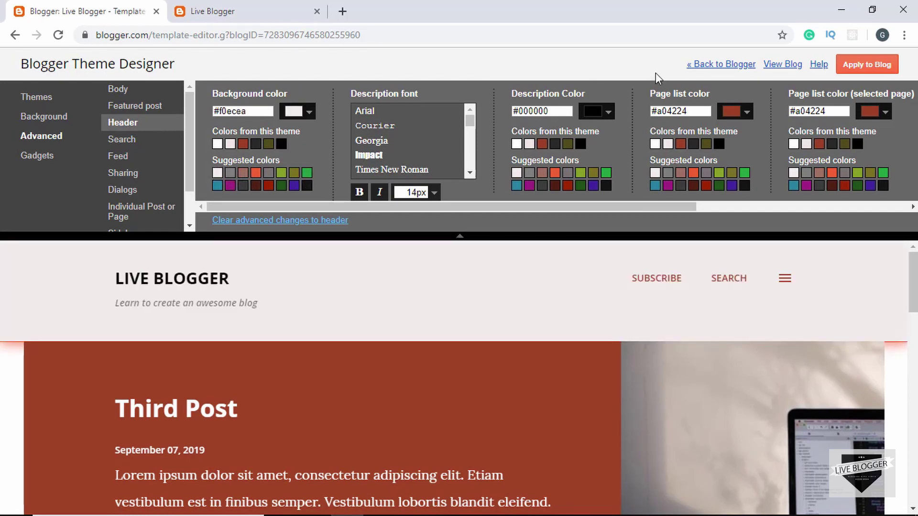
{"action": "left_click", "coordinate": [712, 67]}
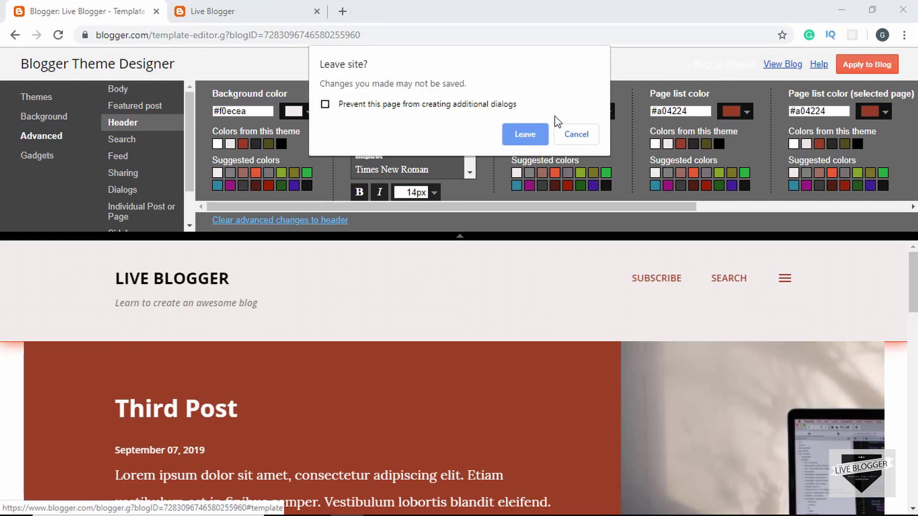
{"action": "left_click", "coordinate": [516, 131]}
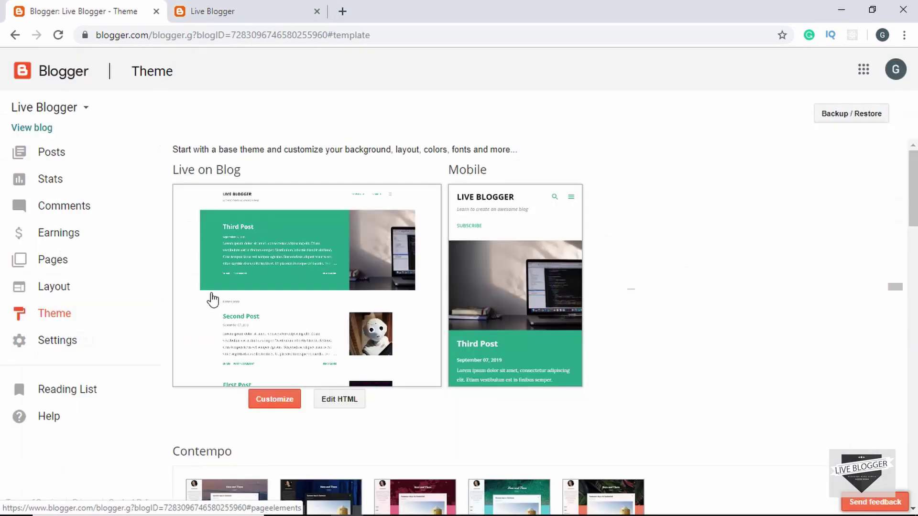
Step: Open Settings and look over the blog title and Blog Address
{"action": "left_click", "coordinate": [45, 355]}
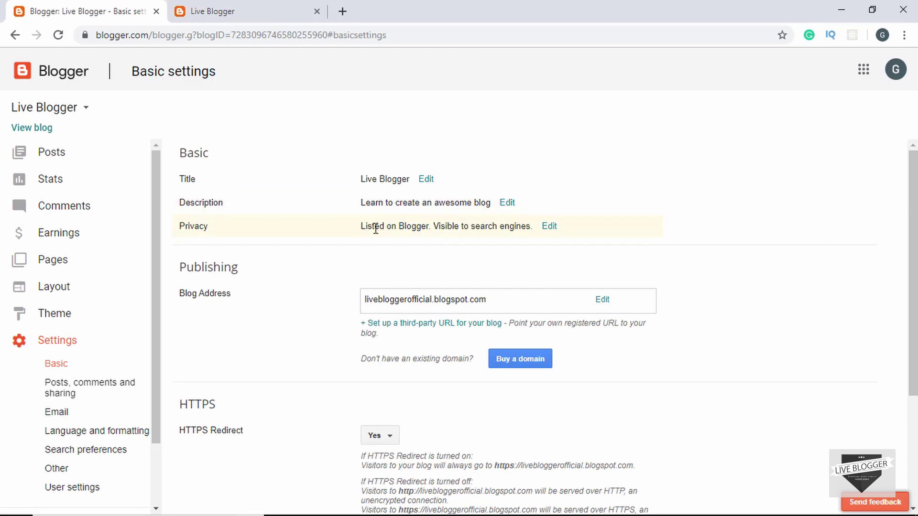
{"action": "scroll", "coordinate": [388, 226], "scroll_direction": "down", "scroll_amount": 1}
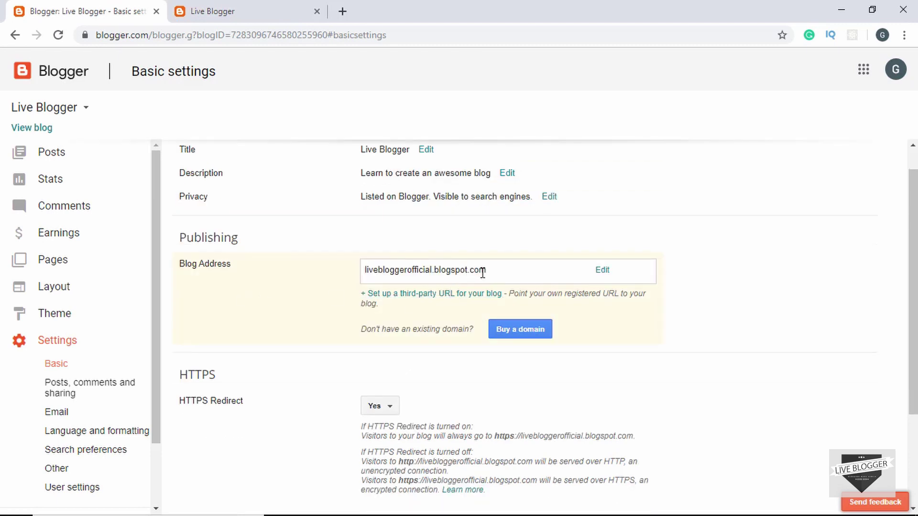
{"action": "left_click_drag", "start_coordinate": [483, 273], "coordinate": [348, 281]}
{"action": "left_click", "coordinate": [328, 308]}
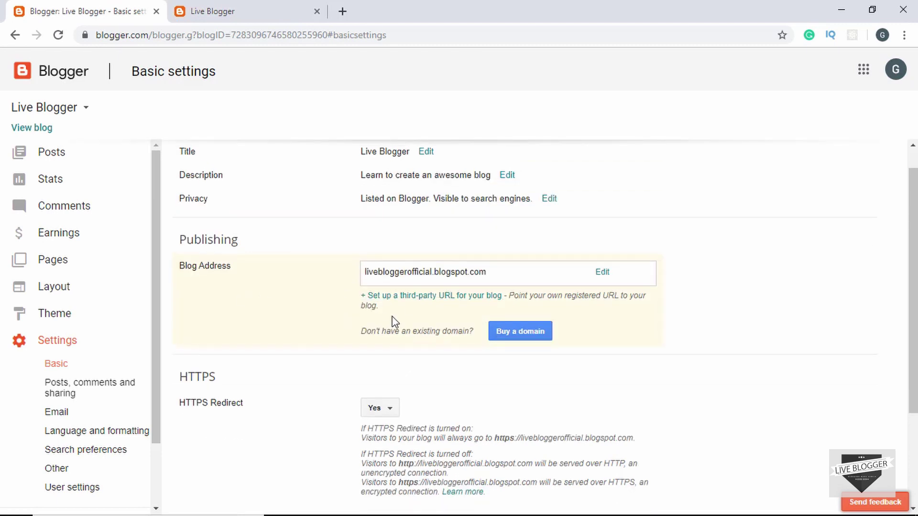
Step: Start and cancel a third-party URL setup, then go to Posts, comments and sharing
{"action": "left_click", "coordinate": [413, 303]}
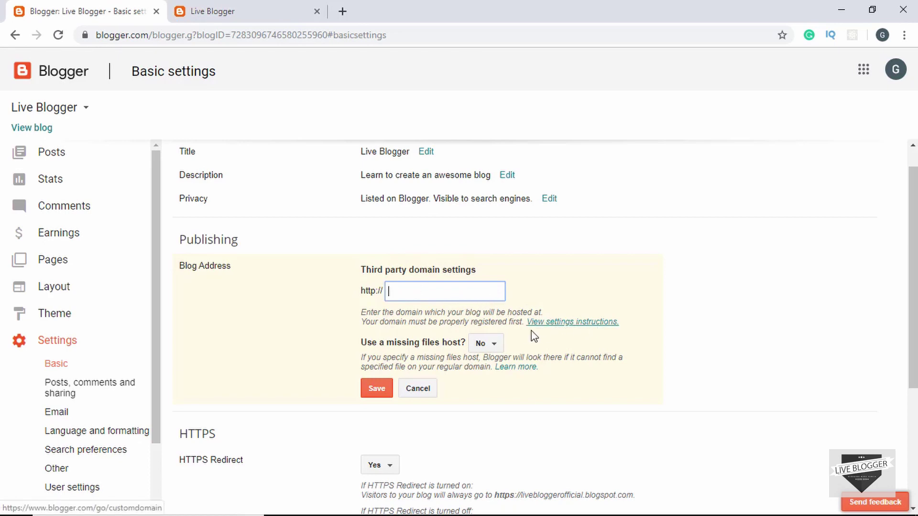
{"action": "left_click", "coordinate": [424, 394]}
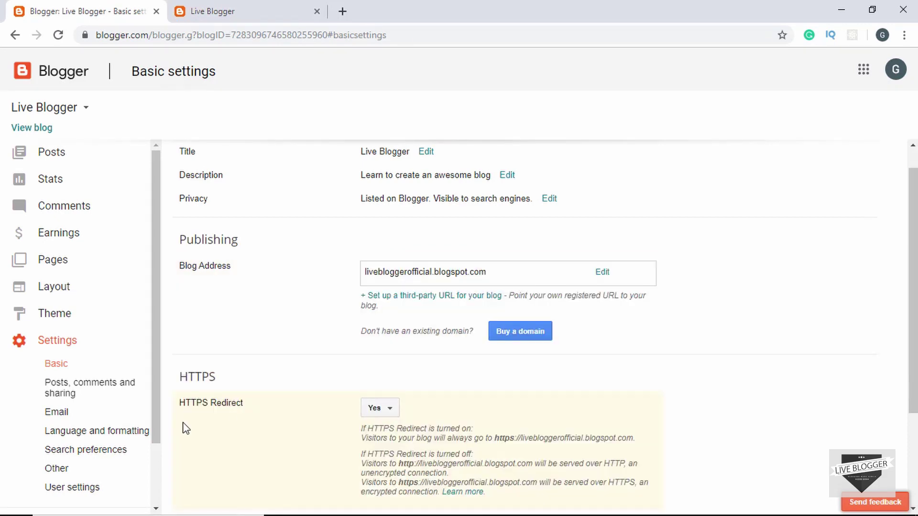
{"action": "left_click", "coordinate": [56, 391]}
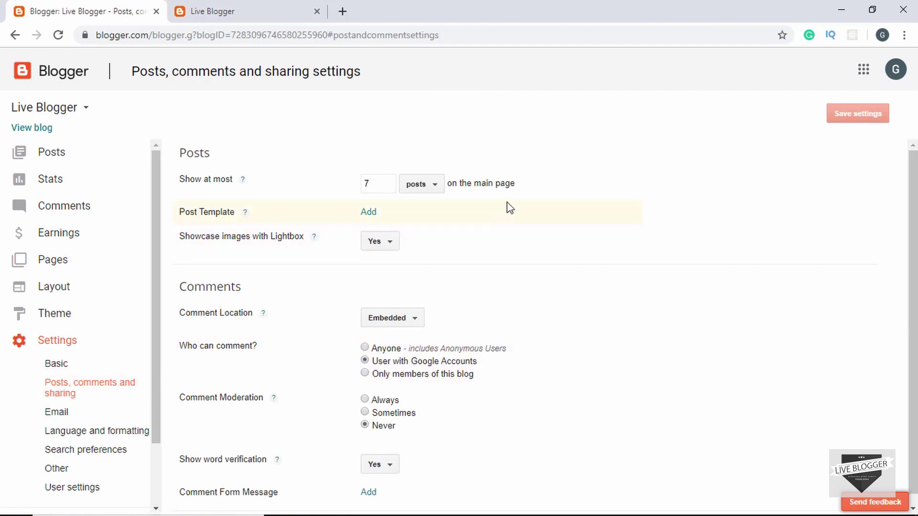
Step: Set the Post Template to 'Thanks for watching.' and save the settings
{"action": "double_click", "coordinate": [375, 181]}
{"action": "left_click", "coordinate": [372, 212]}
{"action": "left_click", "coordinate": [419, 239]}
{"action": "type", "text": "Thanks for watching."}
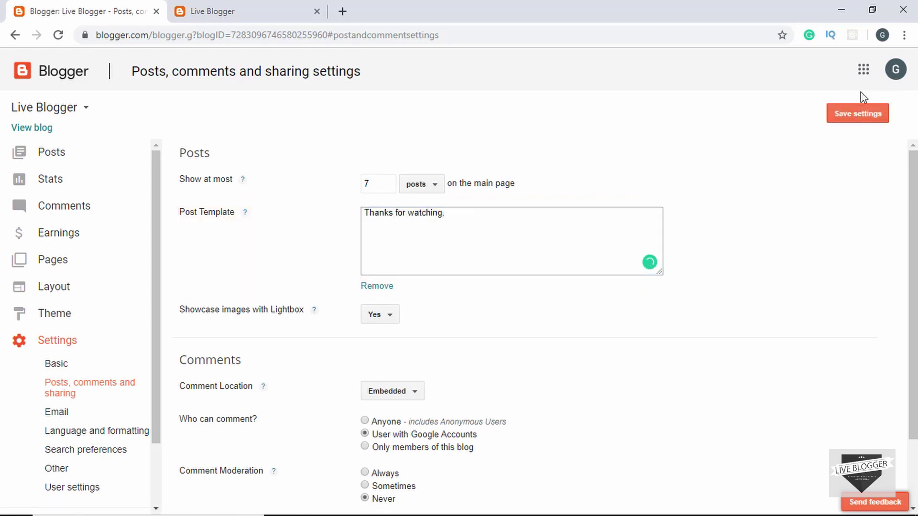
{"action": "left_click", "coordinate": [854, 115]}
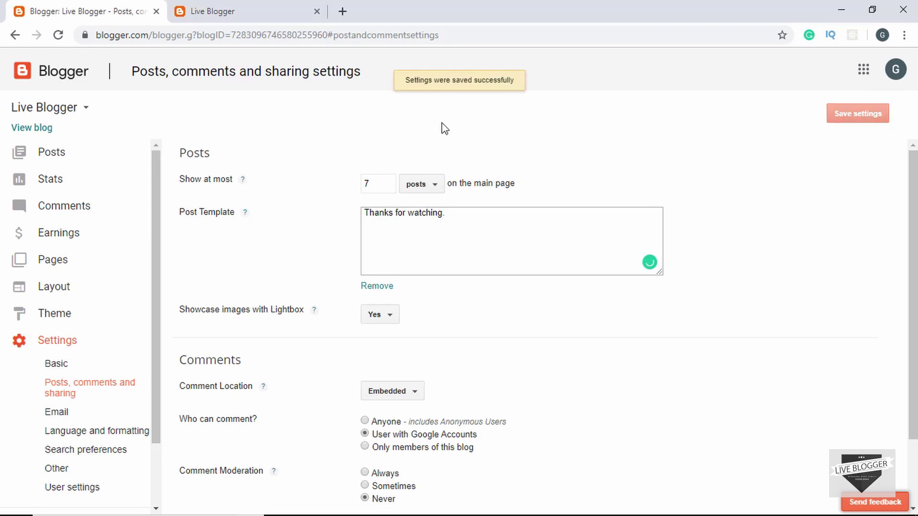
Step: Start a new post to confirm it is pre-filled with the template line, then return to posts
{"action": "left_click", "coordinate": [66, 161]}
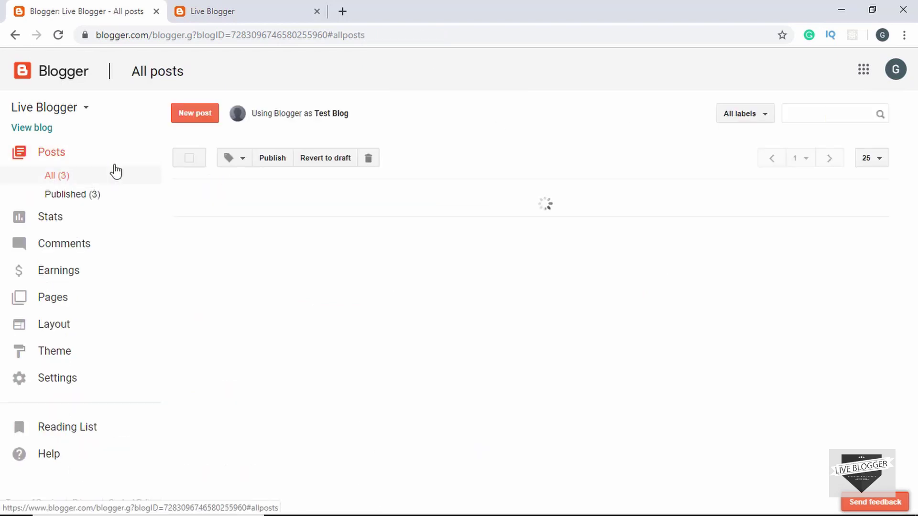
{"action": "left_click", "coordinate": [189, 119]}
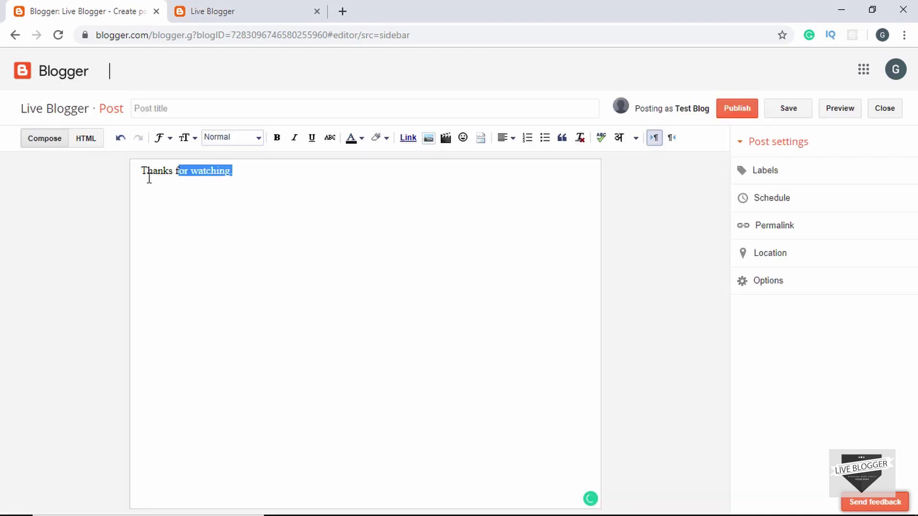
{"action": "left_click_drag", "start_coordinate": [150, 178], "coordinate": [135, 175]}
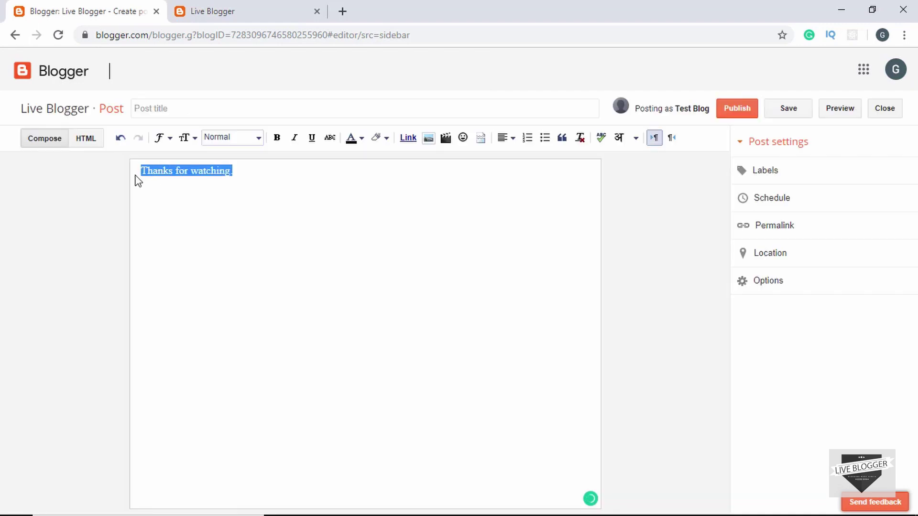
{"action": "left_click", "coordinate": [272, 186]}
{"action": "left_click", "coordinate": [64, 82]}
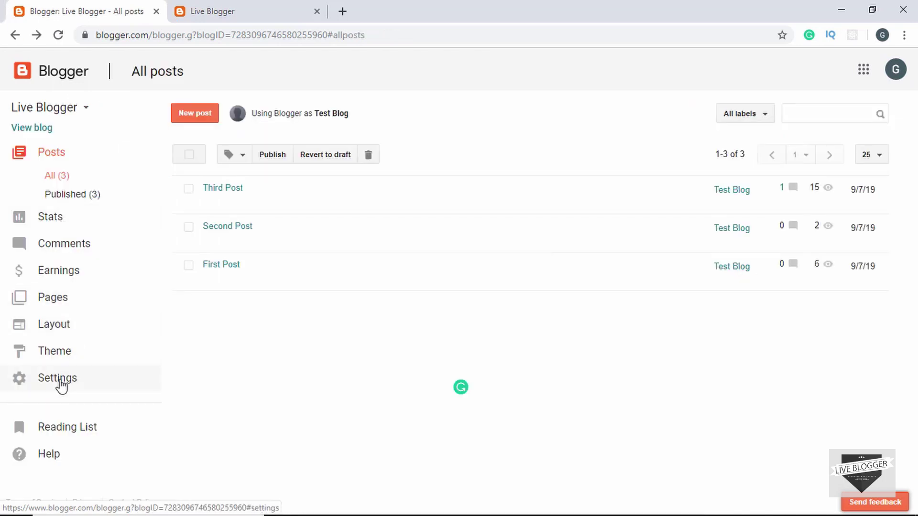
Step: On the live blog, open Second Post's robot image in the Lightbox overlay and close it
{"action": "left_click", "coordinate": [59, 383]}
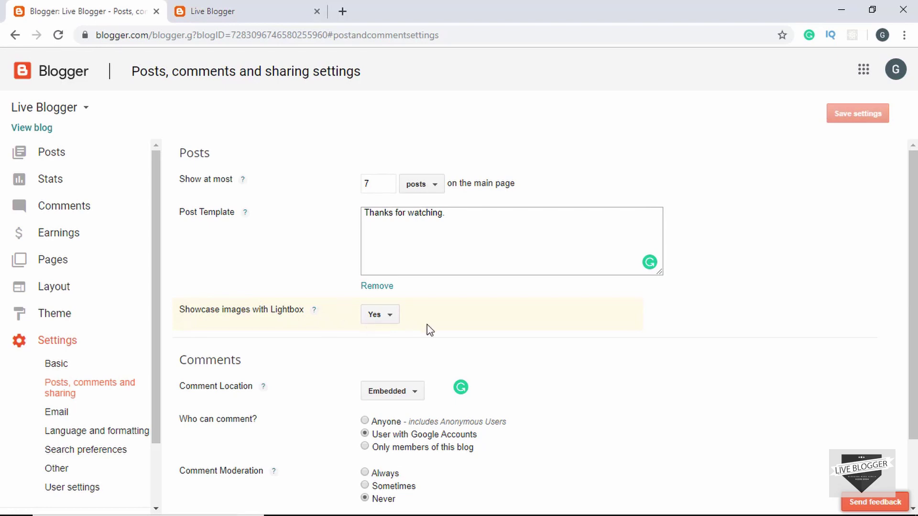
{"action": "left_click", "coordinate": [205, 11]}
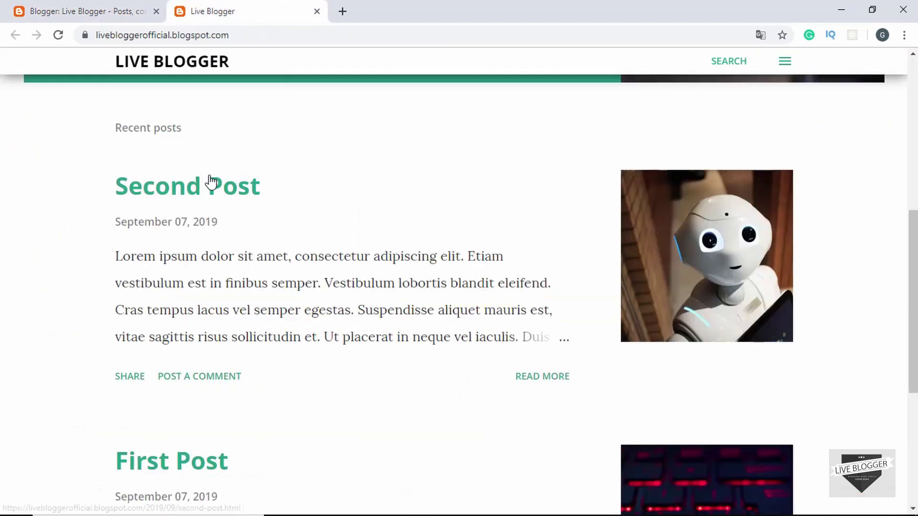
{"action": "left_click", "coordinate": [217, 190]}
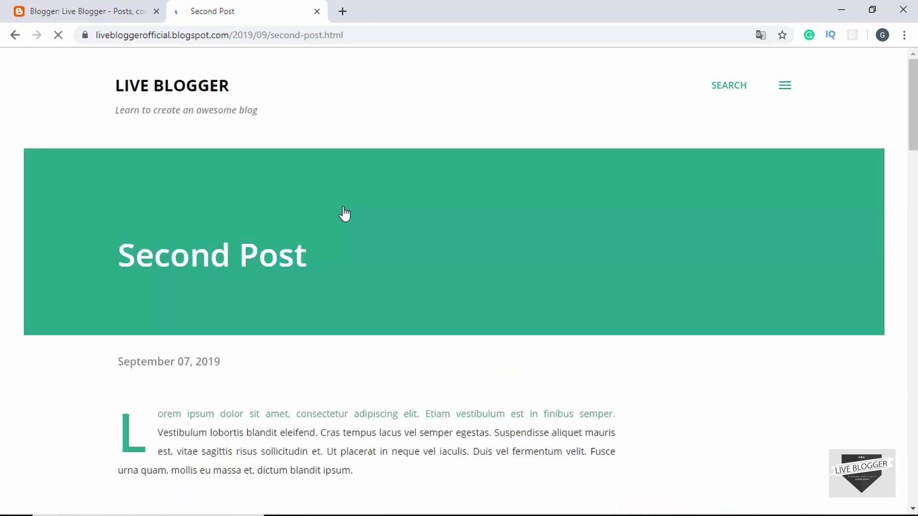
{"action": "scroll", "coordinate": [344, 210], "scroll_direction": "down", "scroll_amount": 2}
{"action": "scroll", "coordinate": [345, 212], "scroll_direction": "down", "scroll_amount": 5}
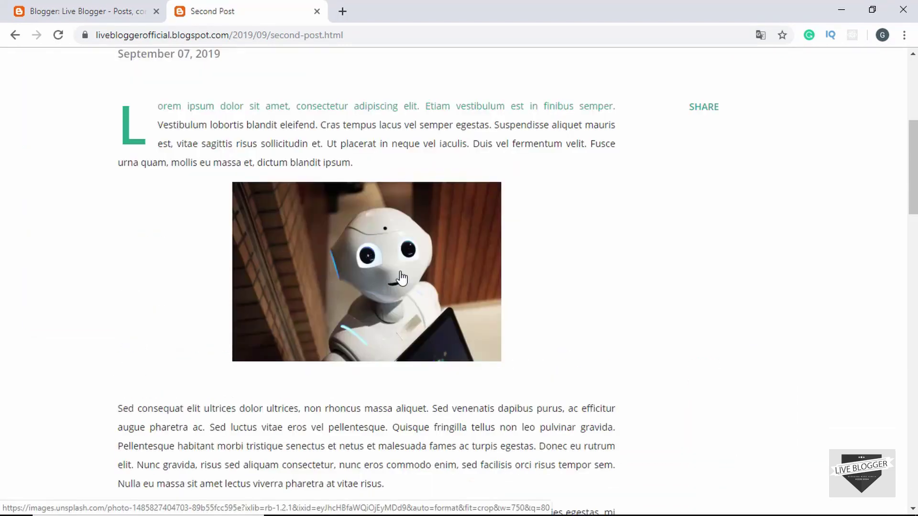
{"action": "left_click", "coordinate": [401, 277]}
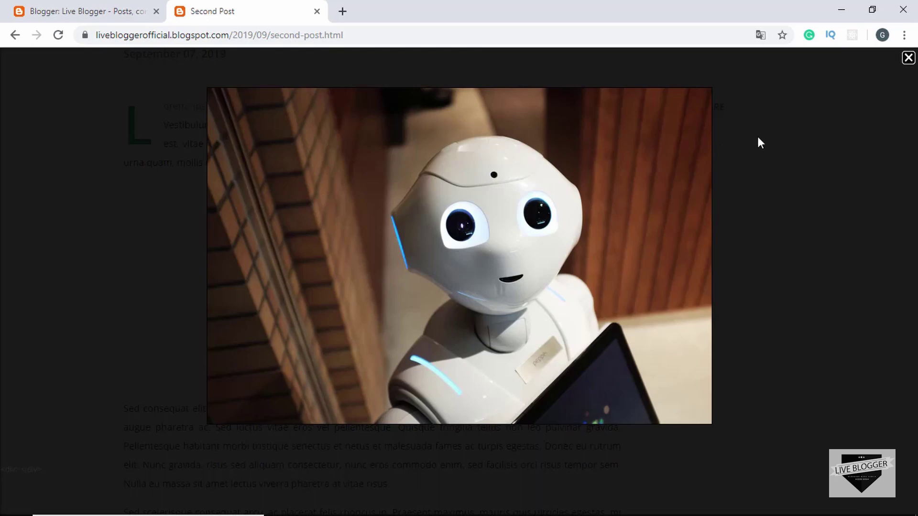
{"action": "left_click", "coordinate": [907, 58]}
Step: Set 'Showcase images with Lightbox' to No and save the settings
{"action": "left_click", "coordinate": [82, 9]}
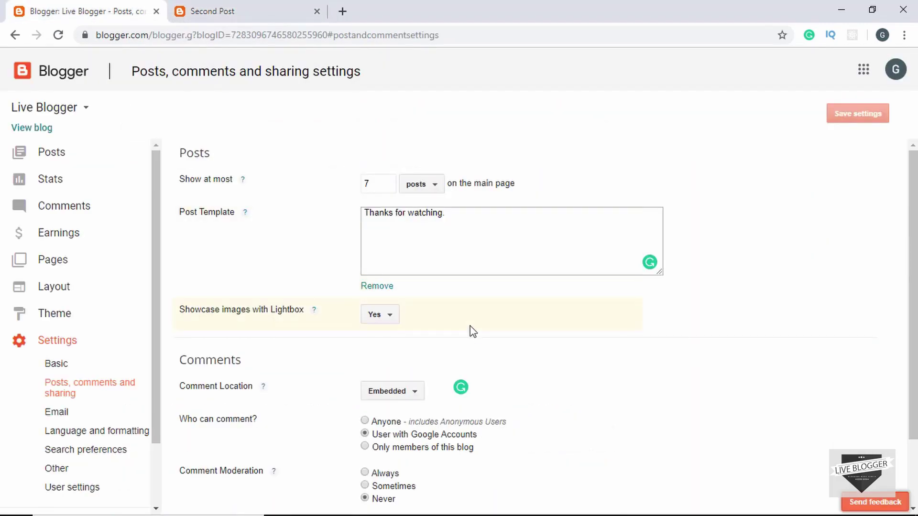
{"action": "left_click", "coordinate": [380, 315]}
{"action": "left_click", "coordinate": [378, 363]}
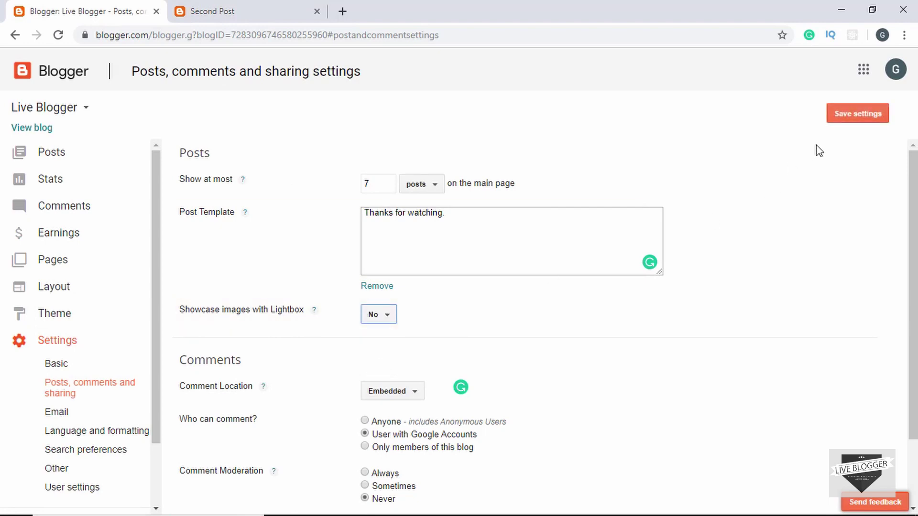
{"action": "left_click", "coordinate": [852, 118]}
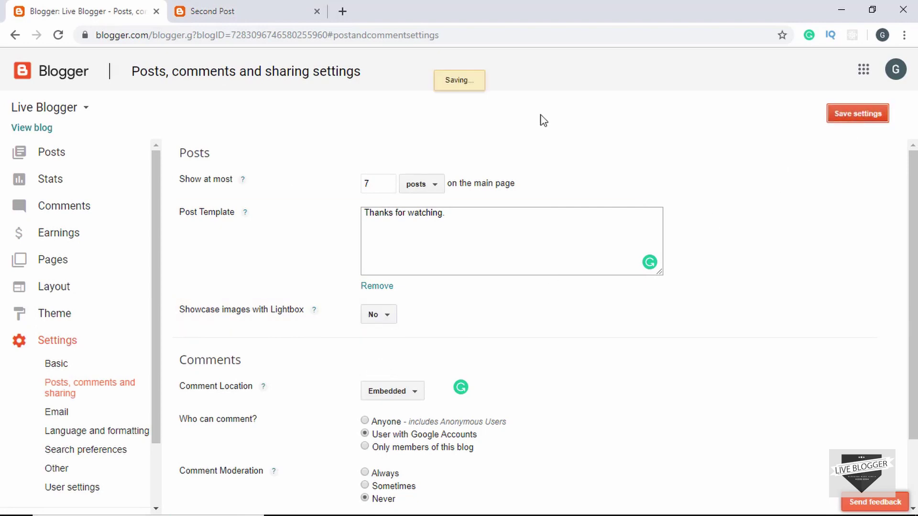
Step: Reload Second Post and confirm the robot image opens on its own page without Lightbox
{"action": "left_click", "coordinate": [272, 5]}
{"action": "left_click", "coordinate": [441, 36]}
{"action": "key", "text": "Return"}
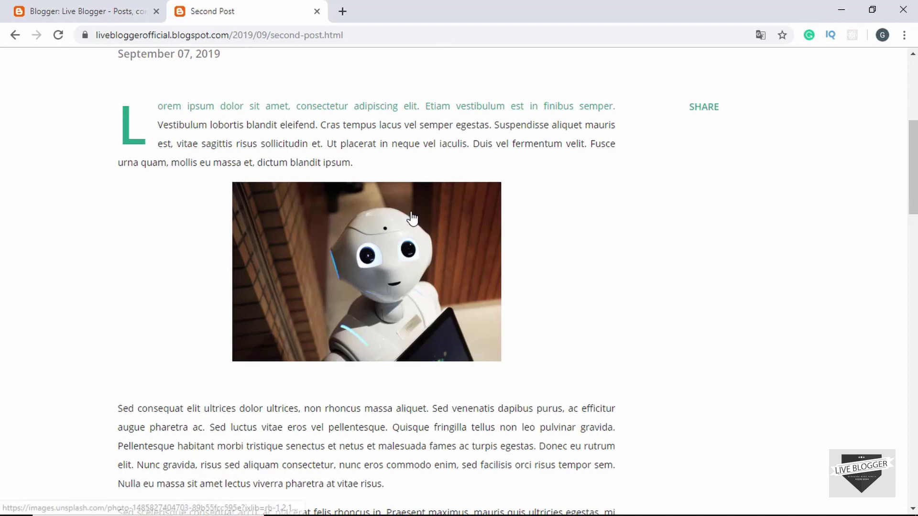
{"action": "left_click", "coordinate": [391, 262]}
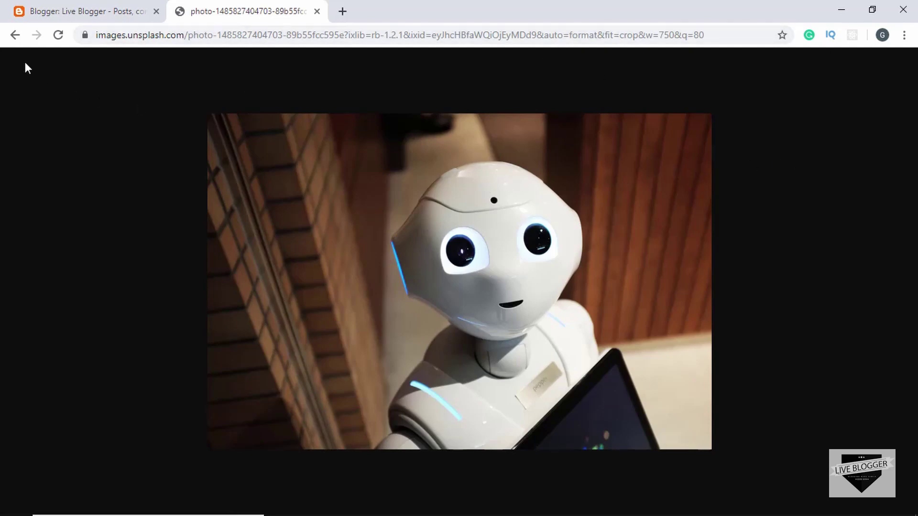
{"action": "left_click", "coordinate": [16, 37]}
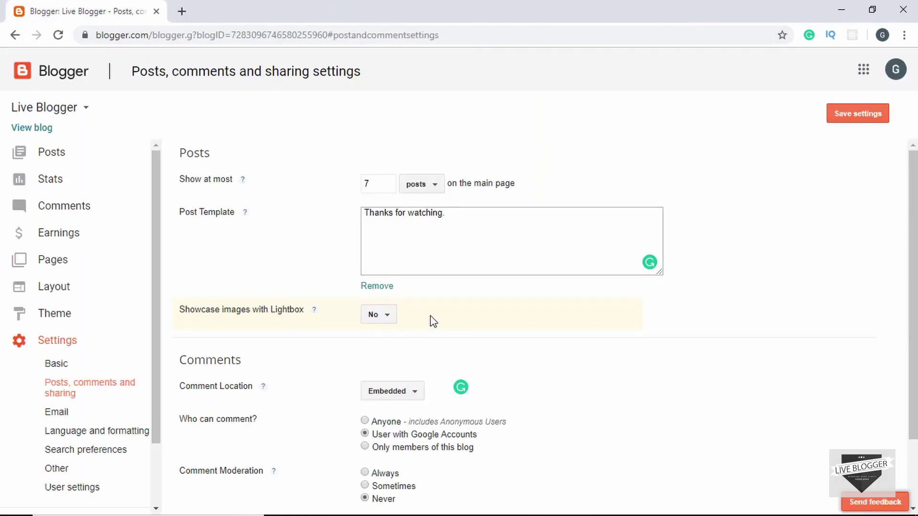
Step: Set Lightbox back to Yes and open Search preferences, where Custom Page Not Found is unset
{"action": "left_click", "coordinate": [377, 325]}
{"action": "left_click", "coordinate": [375, 337]}
{"action": "scroll", "coordinate": [281, 433], "scroll_direction": "down", "scroll_amount": 1}
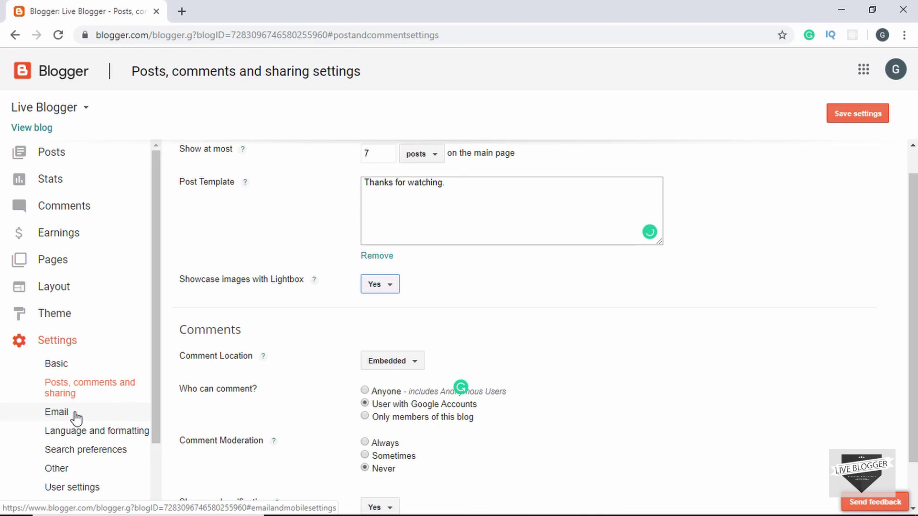
{"action": "left_click", "coordinate": [97, 436]}
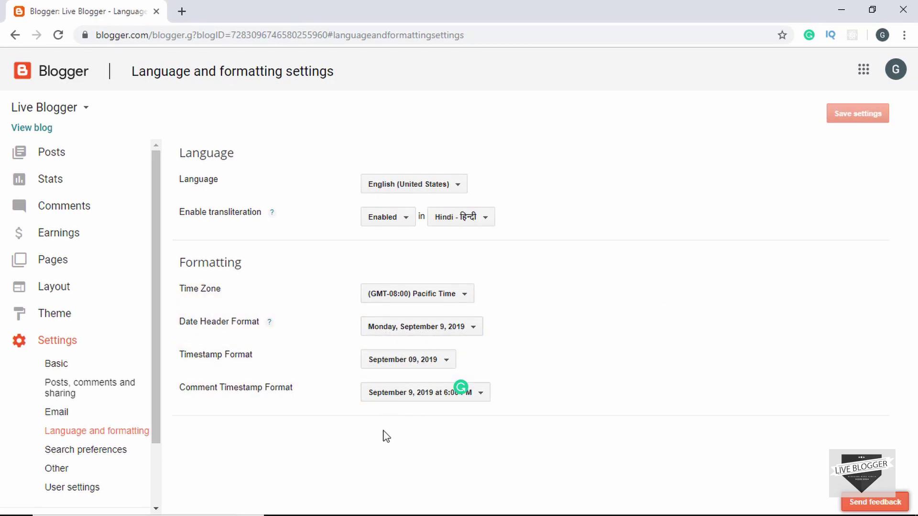
{"action": "left_click", "coordinate": [102, 456]}
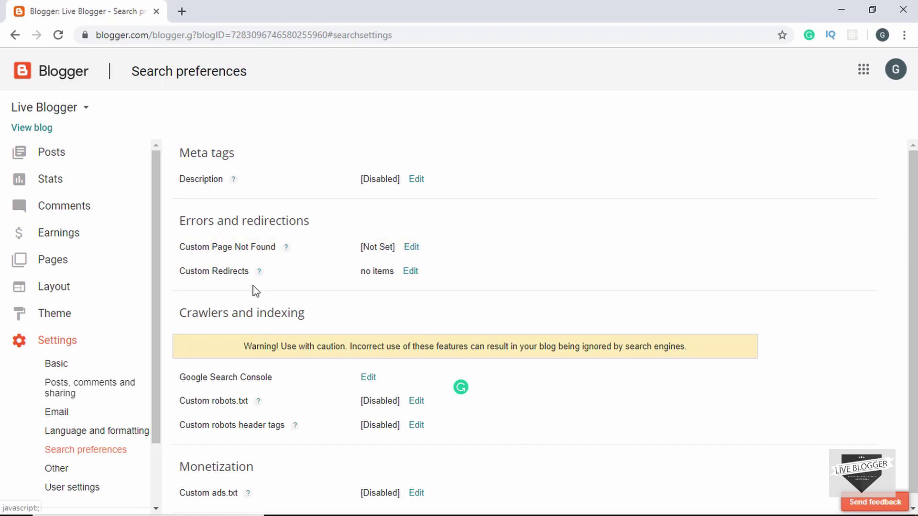
Step: Open the live blog and misspell a post address to view the default not-found page
{"action": "left_click", "coordinate": [31, 128]}
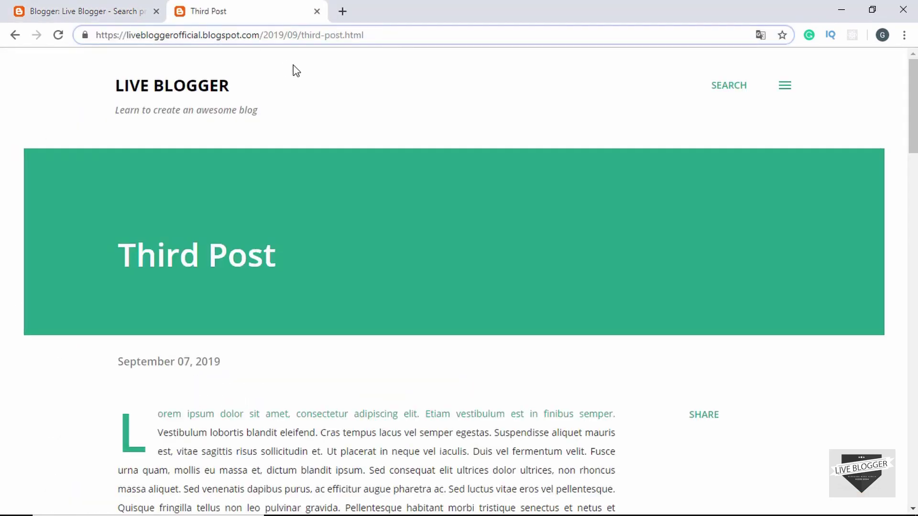
{"action": "left_click", "coordinate": [333, 35]}
{"action": "key", "text": "BackSpace"}
{"action": "key", "text": "Return"}
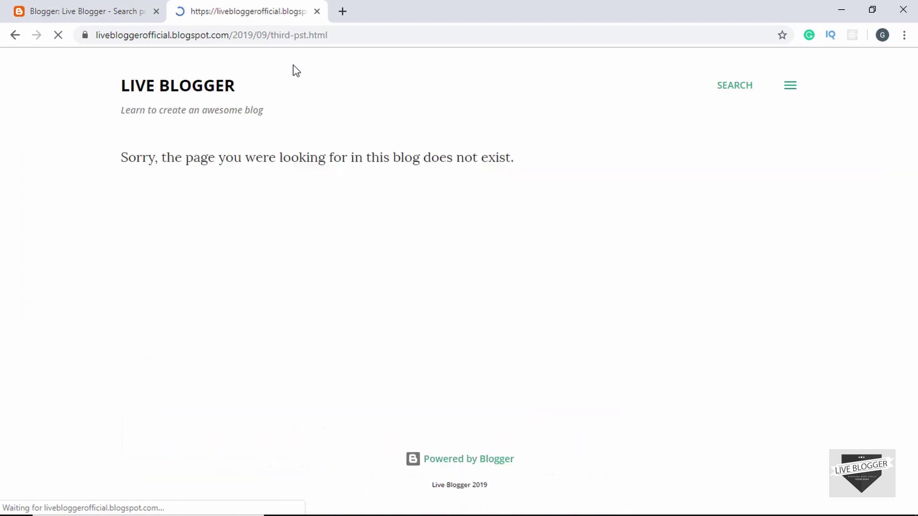
{"action": "left_click_drag", "start_coordinate": [371, 158], "coordinate": [160, 196]}
{"action": "left_click", "coordinate": [153, 179]}
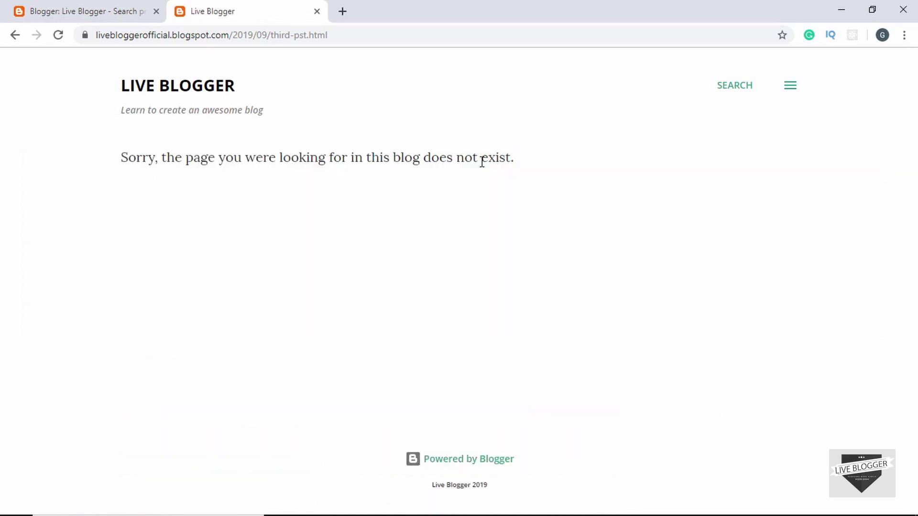
Step: Save a Custom Page Not Found message saying the page doesn't exist, linking to the blog homepage
{"action": "left_click", "coordinate": [65, 9]}
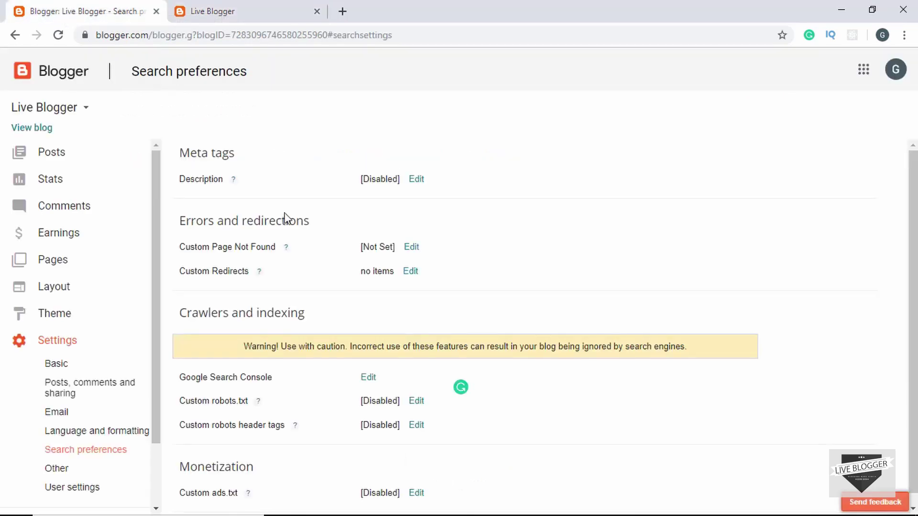
{"action": "left_click", "coordinate": [413, 247]}
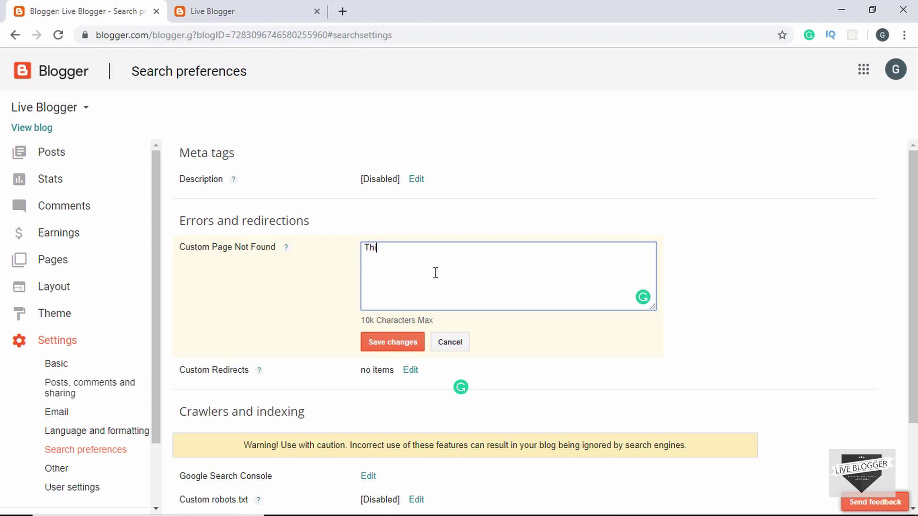
{"action": "type", "text": "This page doesn't exist. Please"}
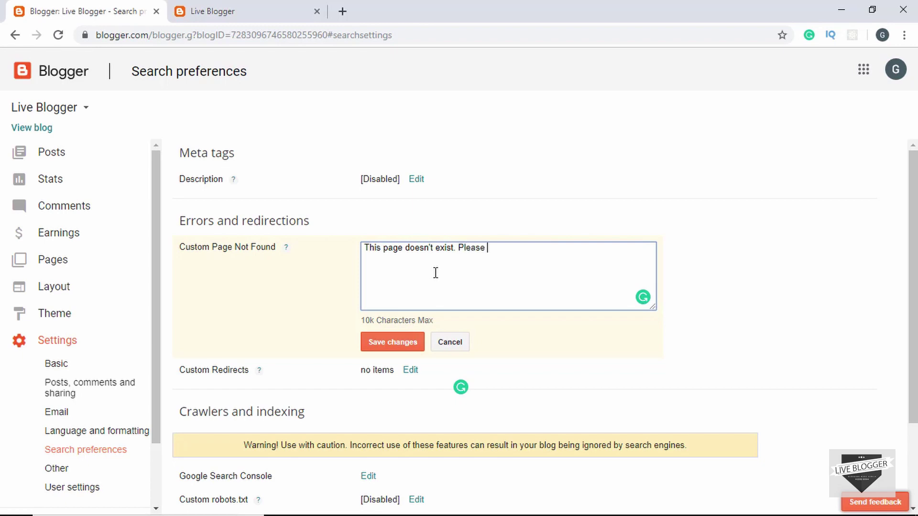
{"action": "type", "text": "go to our homepage for"}
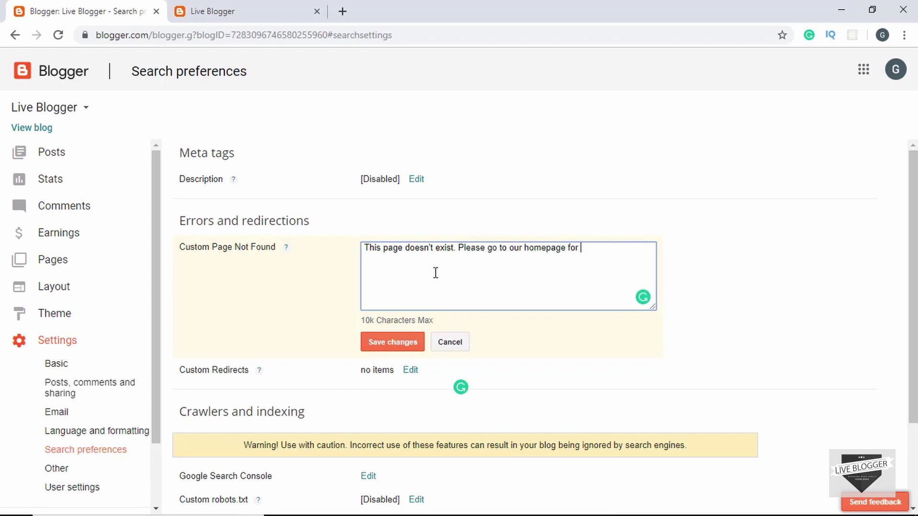
{"action": "type", "text": "mo"}
{"action": "type", "text": " <"}
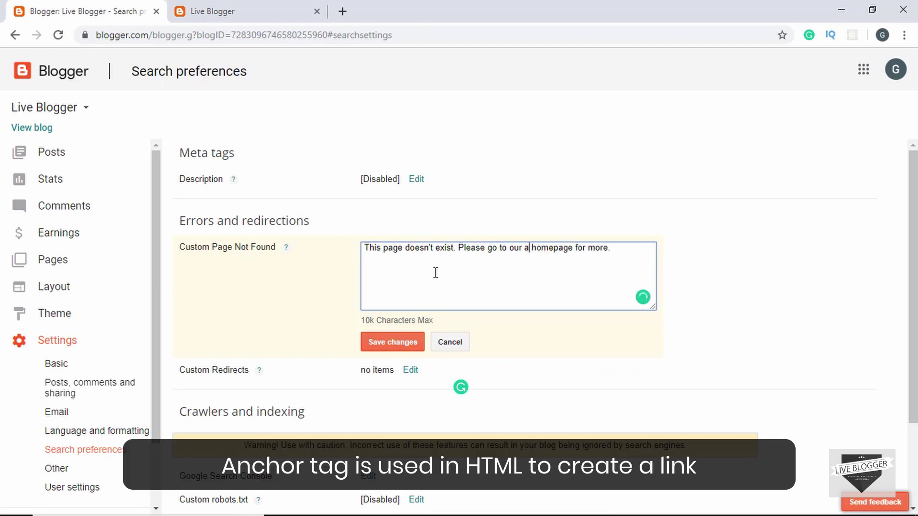
{"action": "type", "text": "a href=\"http"}
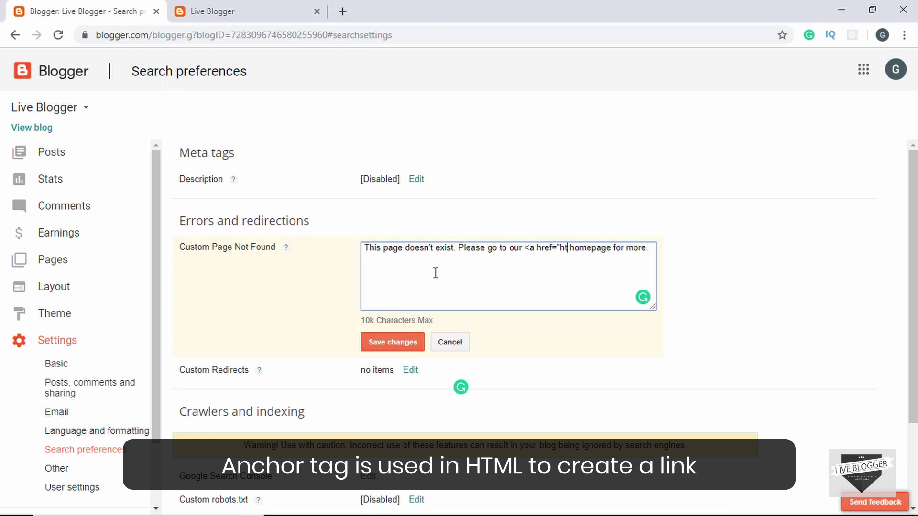
{"action": "type", "text": "s://"}
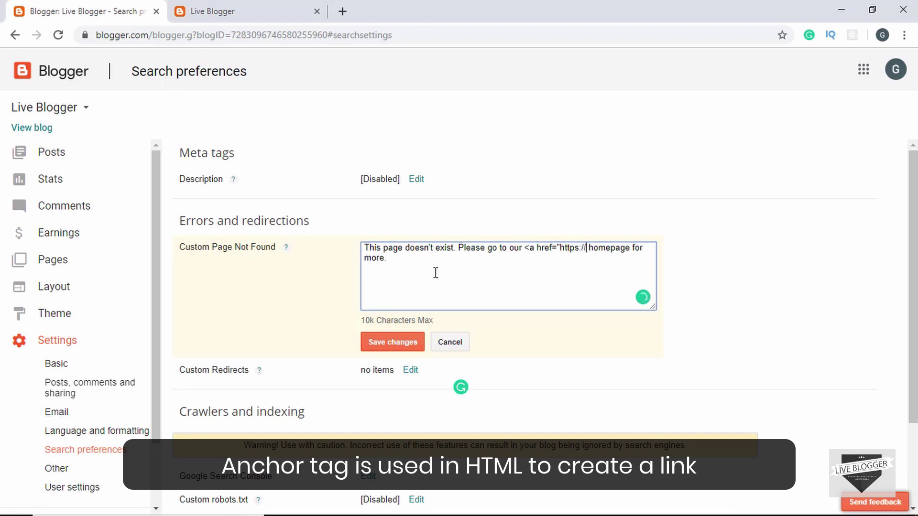
{"action": "type", "text": "liveblogg"}
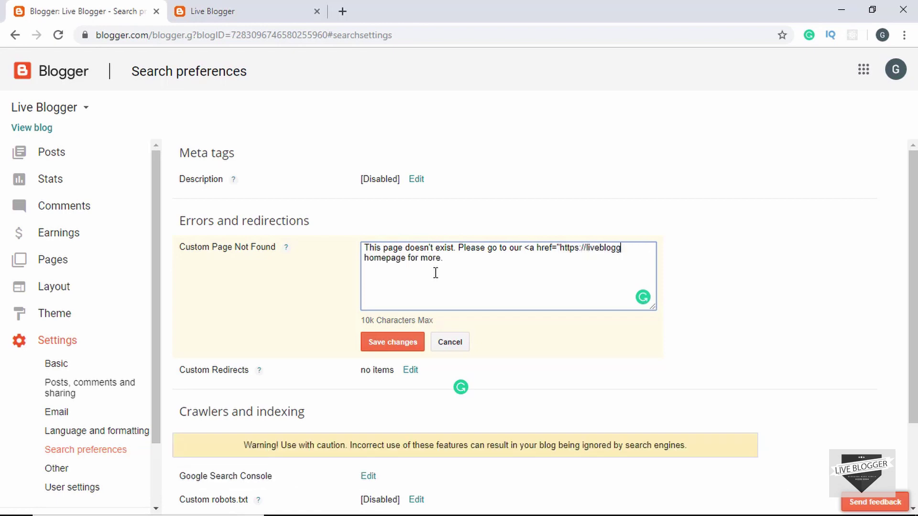
{"action": "type", "text": "erofficial.blogspo"}
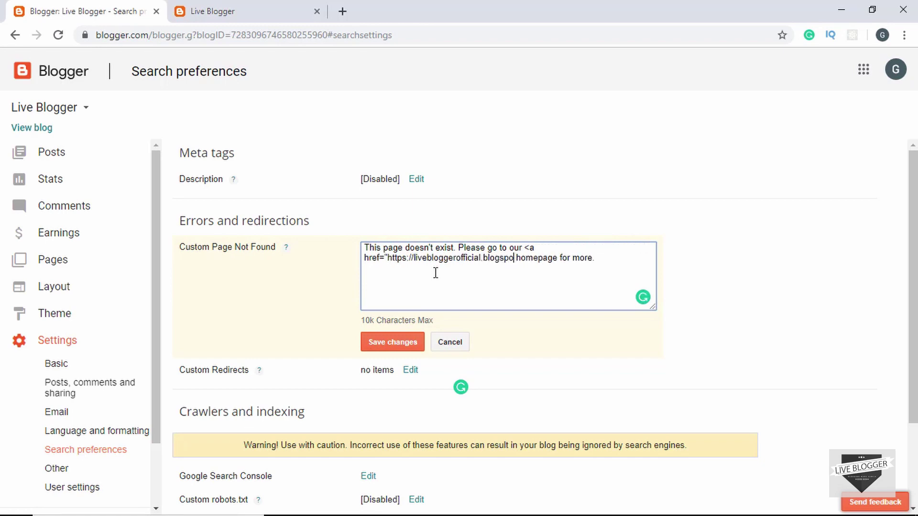
{"action": "type", "text": "t."}
{"action": "type", "text": "com\">"}
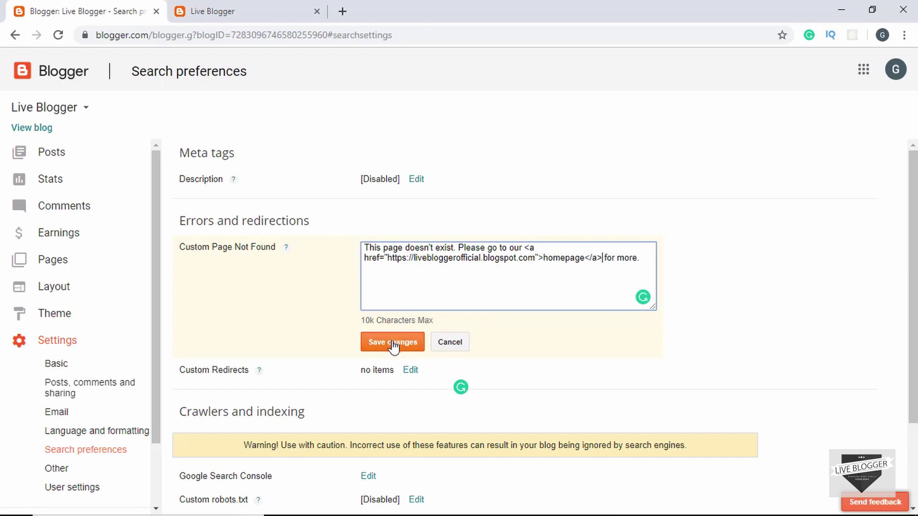
{"action": "left_click", "coordinate": [393, 343]}
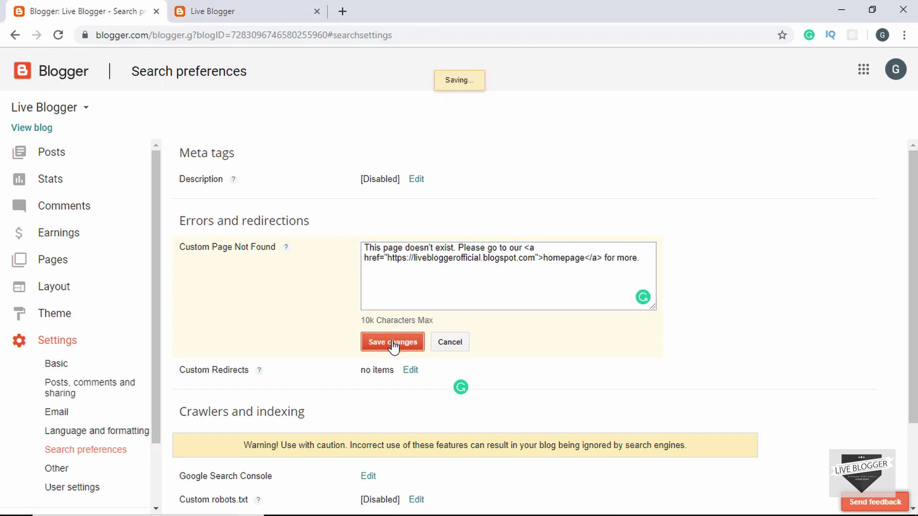
Step: Reload the broken post address to confirm the new message and test its homepage link
{"action": "left_click", "coordinate": [213, 11]}
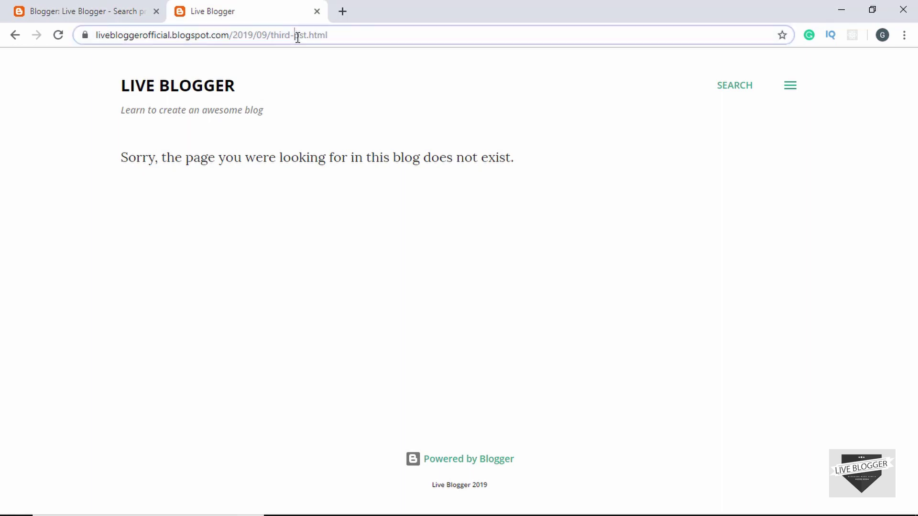
{"action": "left_click", "coordinate": [297, 36]}
{"action": "key", "text": "Return"}
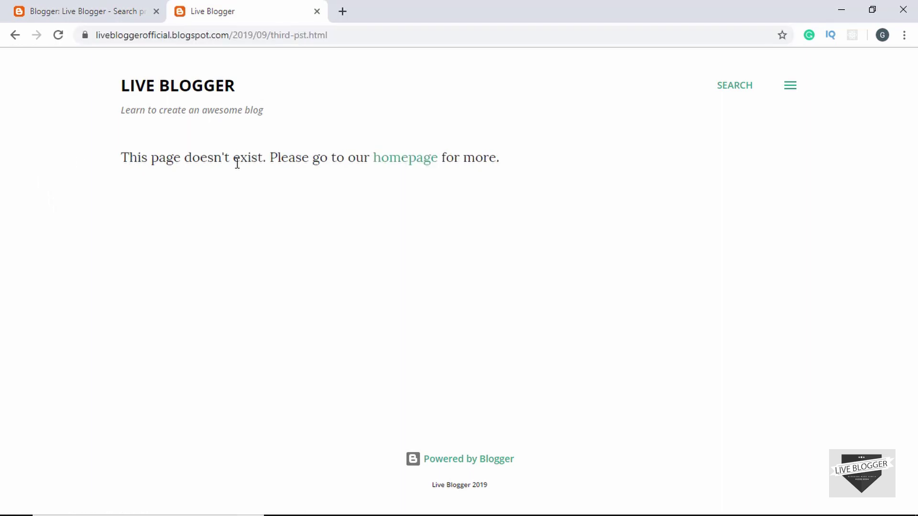
{"action": "left_click", "coordinate": [411, 160]}
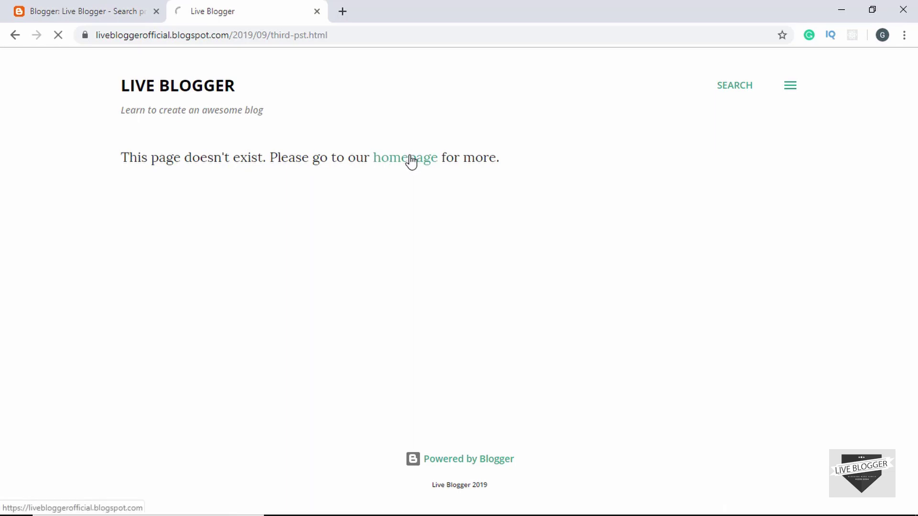
{"action": "scroll", "coordinate": [364, 183], "scroll_direction": "down", "scroll_amount": 5}
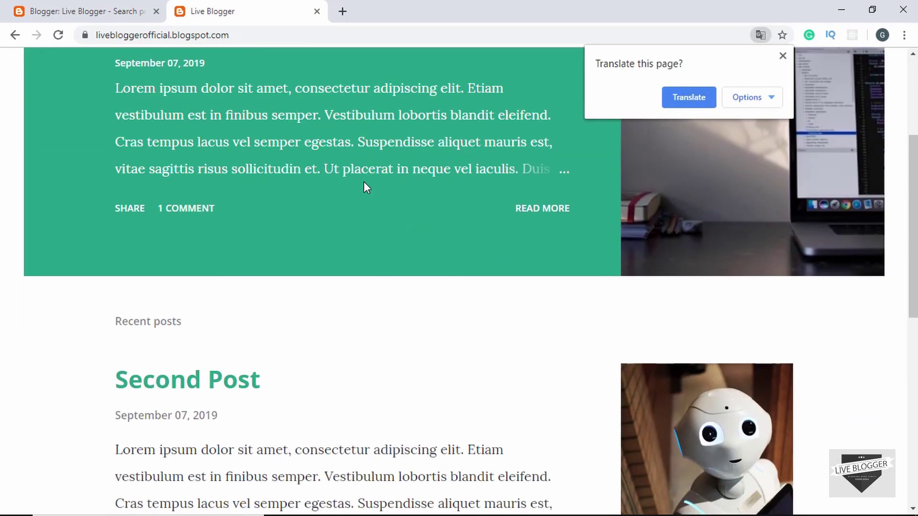
{"action": "key", "text": "ctrl+shift+Tab"}
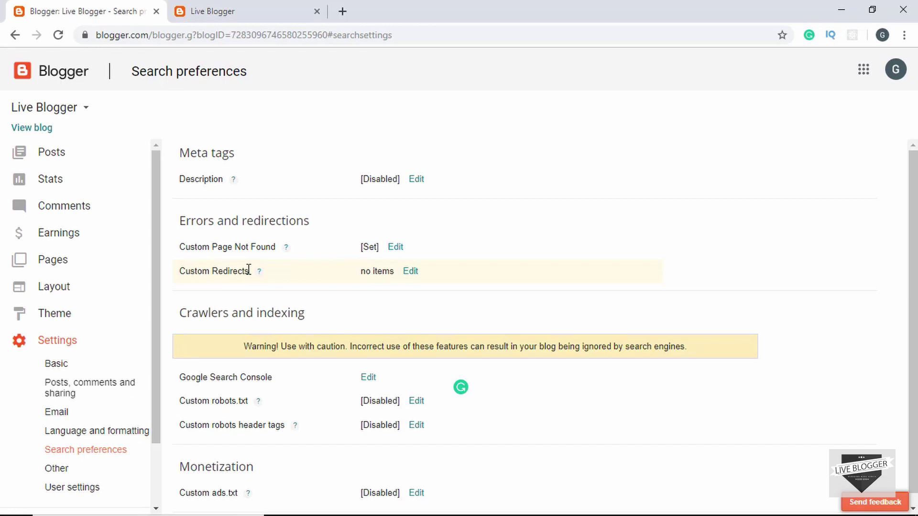
Step: Go to Other settings to view the import, back up, blog deletion and site feed options
{"action": "scroll", "coordinate": [248, 270], "scroll_direction": "down", "scroll_amount": 1}
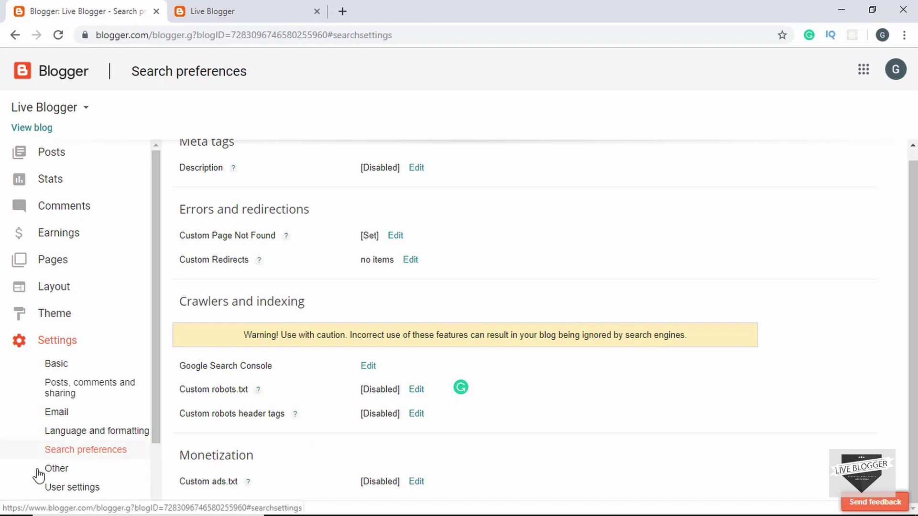
{"action": "left_click", "coordinate": [55, 471]}
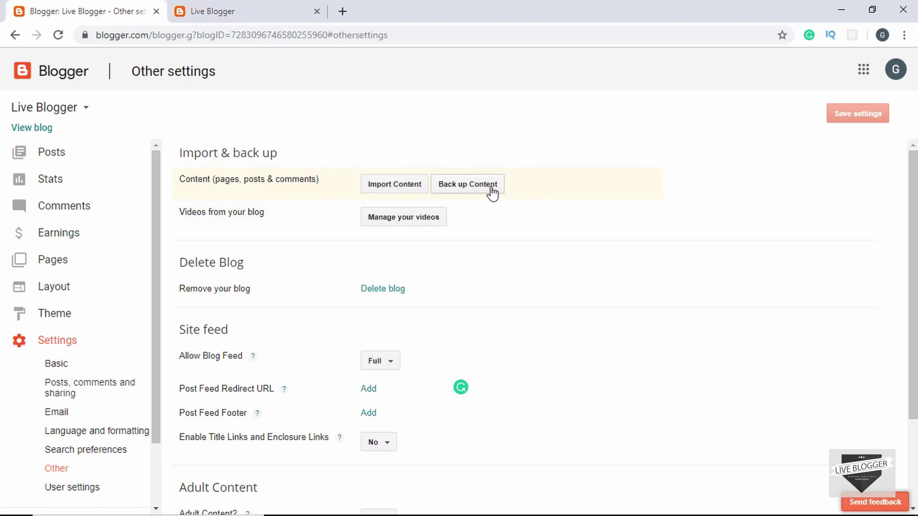
{"action": "left_click", "coordinate": [389, 192]}
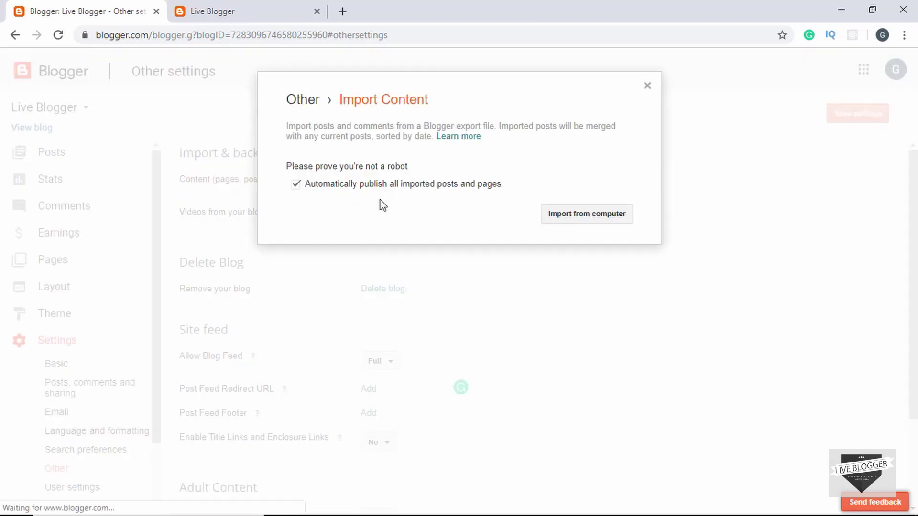
{"action": "left_click", "coordinate": [648, 87]}
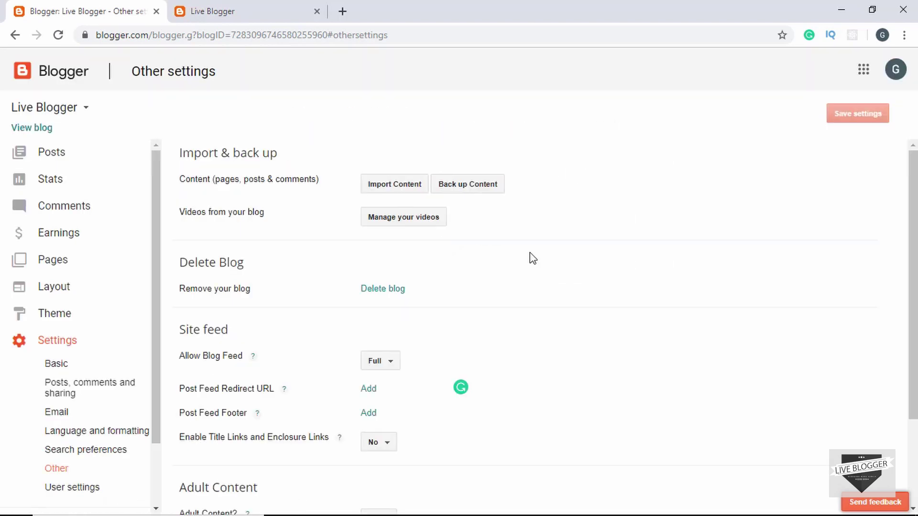
{"action": "left_click", "coordinate": [470, 187]}
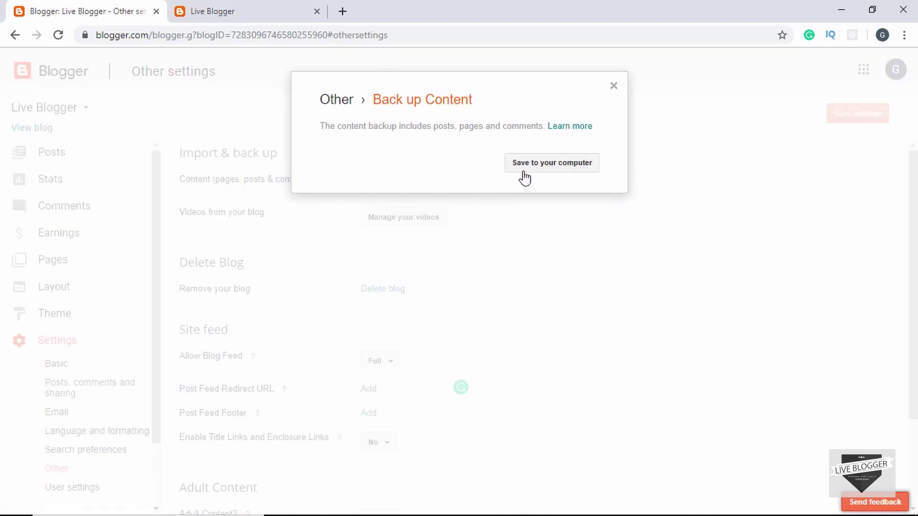
{"action": "left_click", "coordinate": [614, 87]}
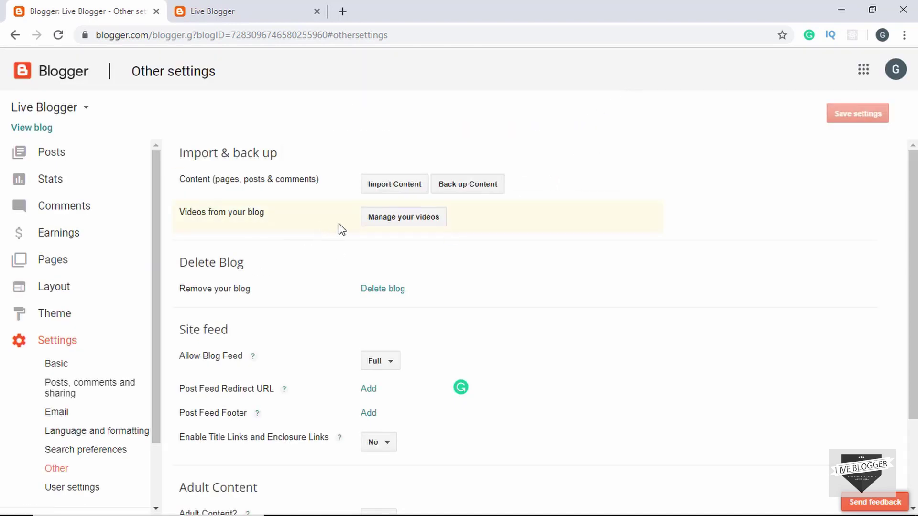
{"action": "scroll", "coordinate": [287, 256], "scroll_direction": "down", "scroll_amount": 1}
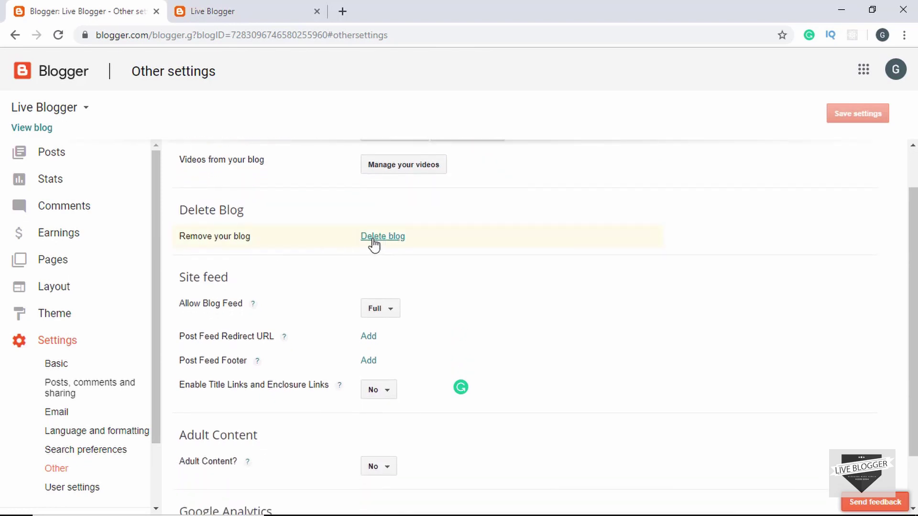
{"action": "scroll", "coordinate": [328, 270], "scroll_direction": "down", "scroll_amount": 1}
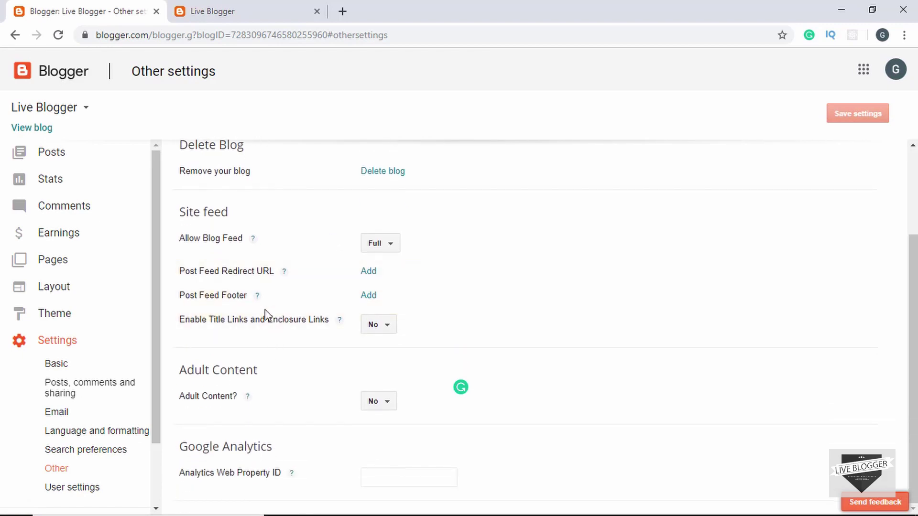
{"action": "key", "text": "Tab"}
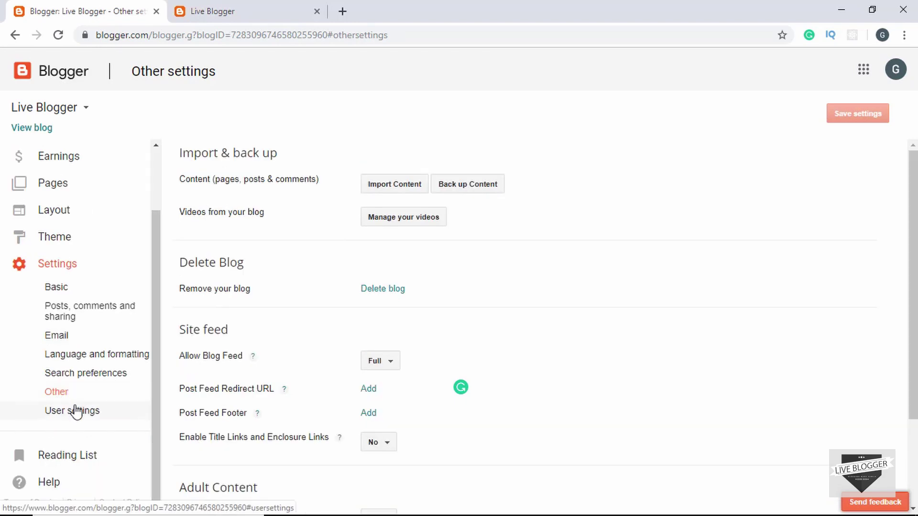
Step: Go to User settings to view the profile, Use Blogger Draft and language options
{"action": "left_click", "coordinate": [76, 410]}
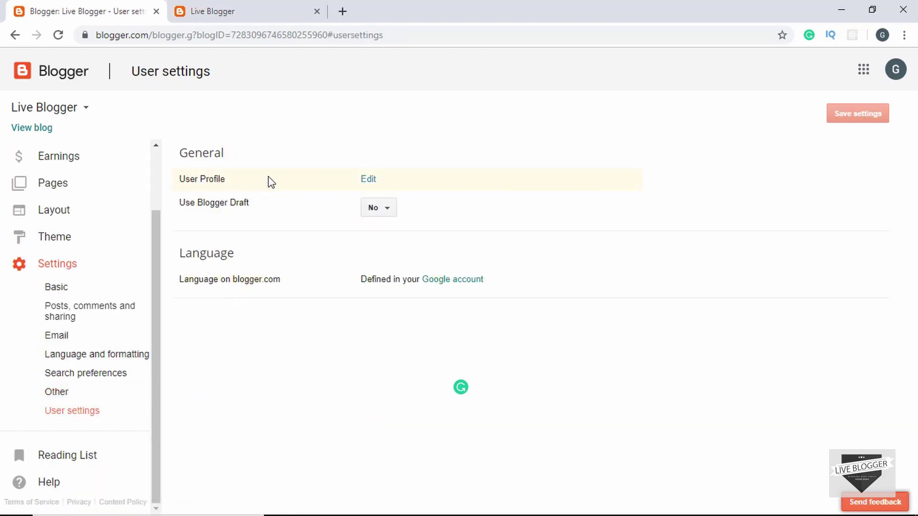
{"action": "scroll", "coordinate": [127, 323], "scroll_direction": "up", "scroll_amount": 3}
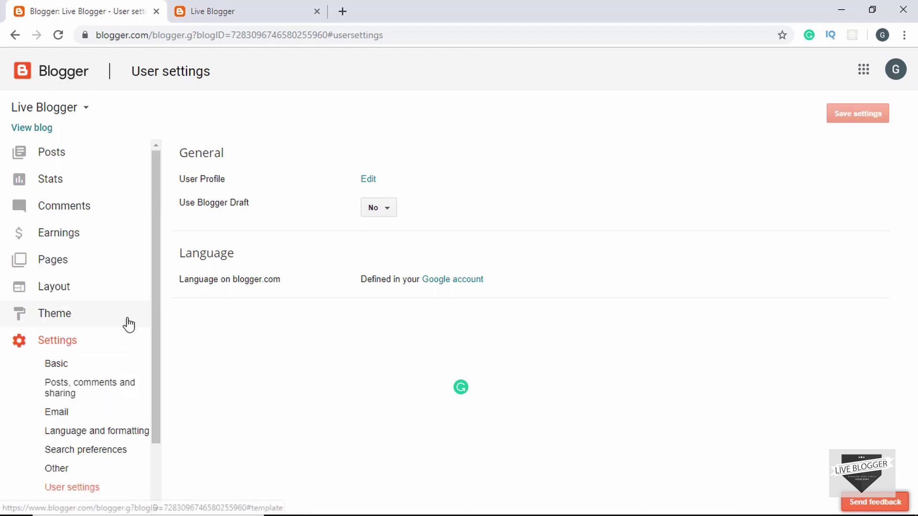